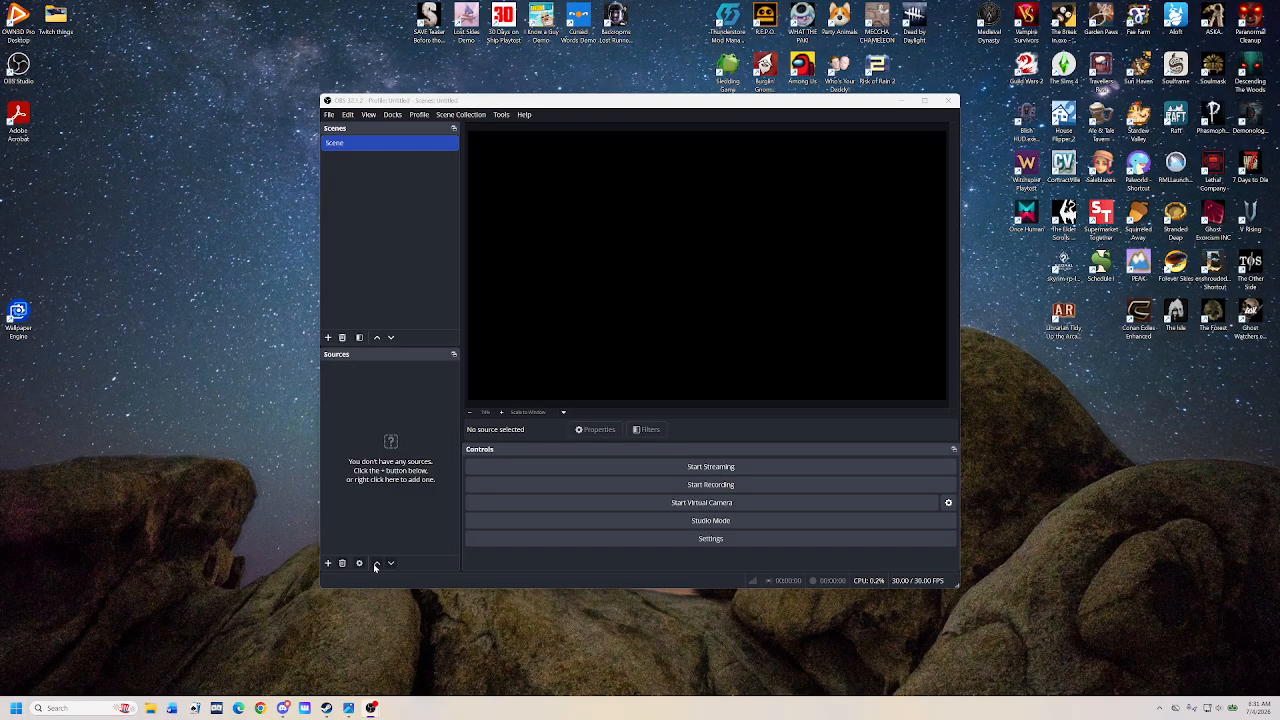
Step: Open the Stream settings and connect the Twitch account as the streaming service destination
click(329, 115)
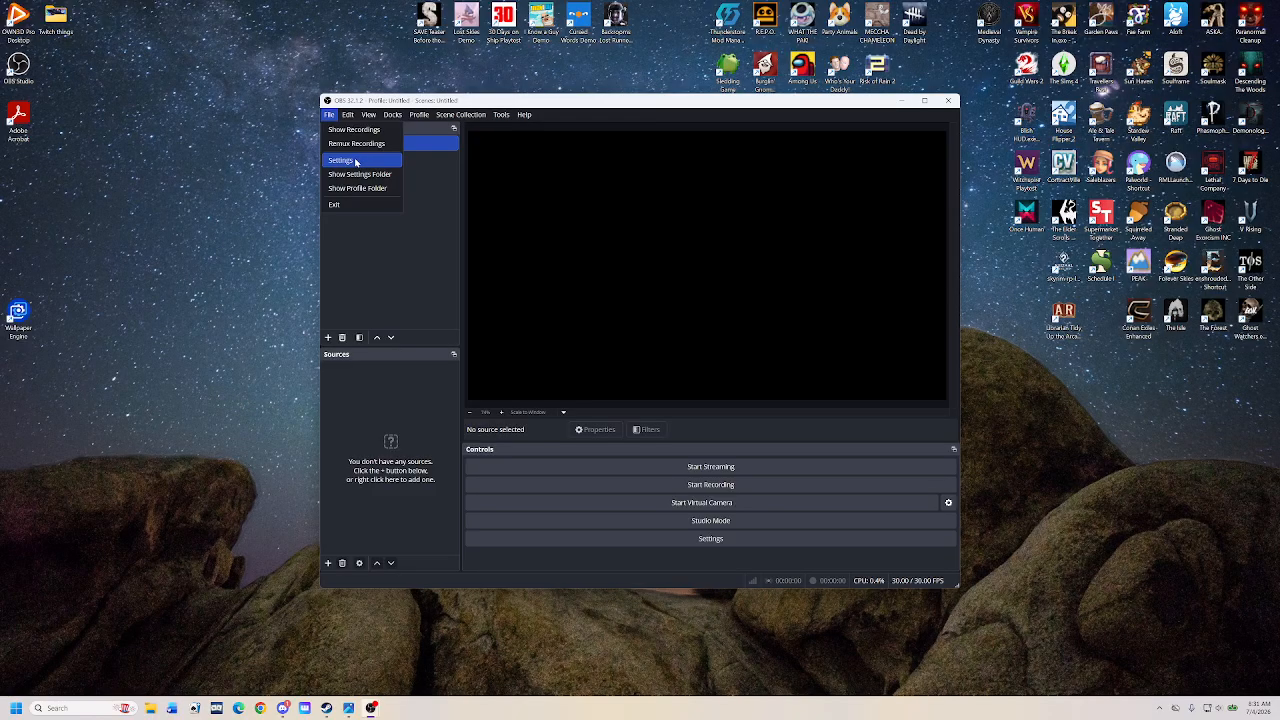
click(355, 161)
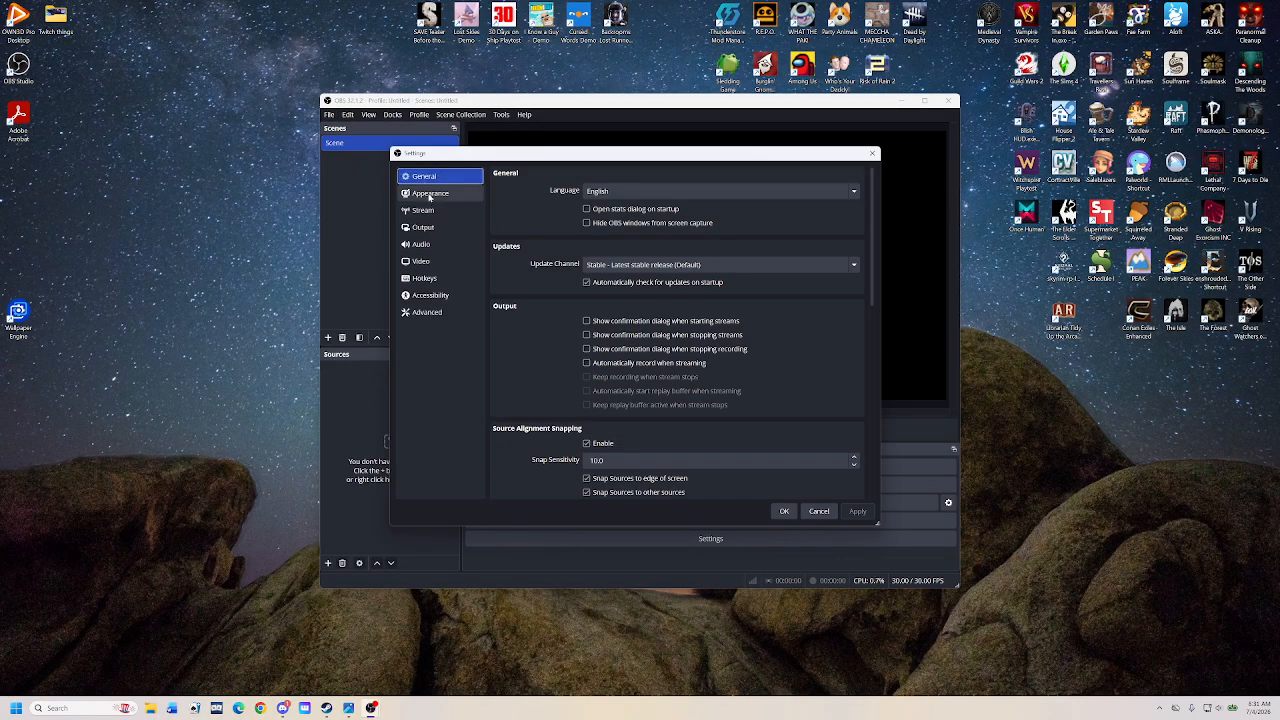
click(424, 211)
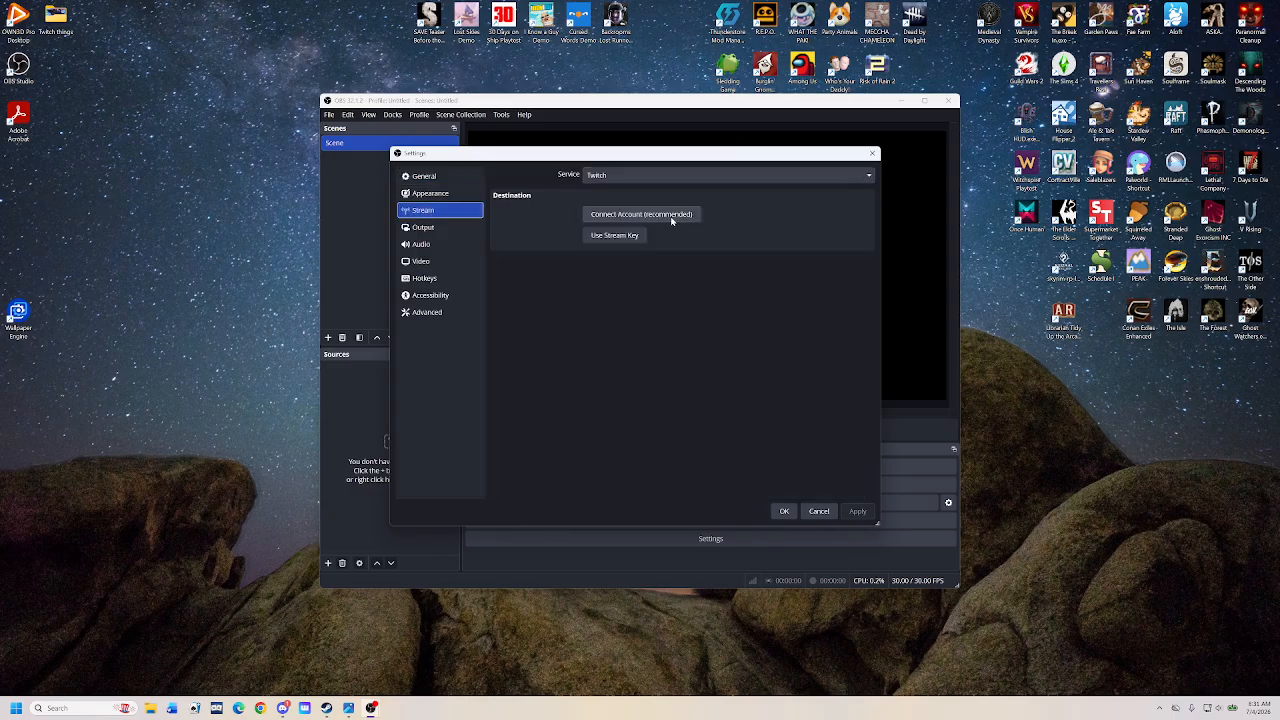
click(612, 214)
drag(550, 156, 500, 0)
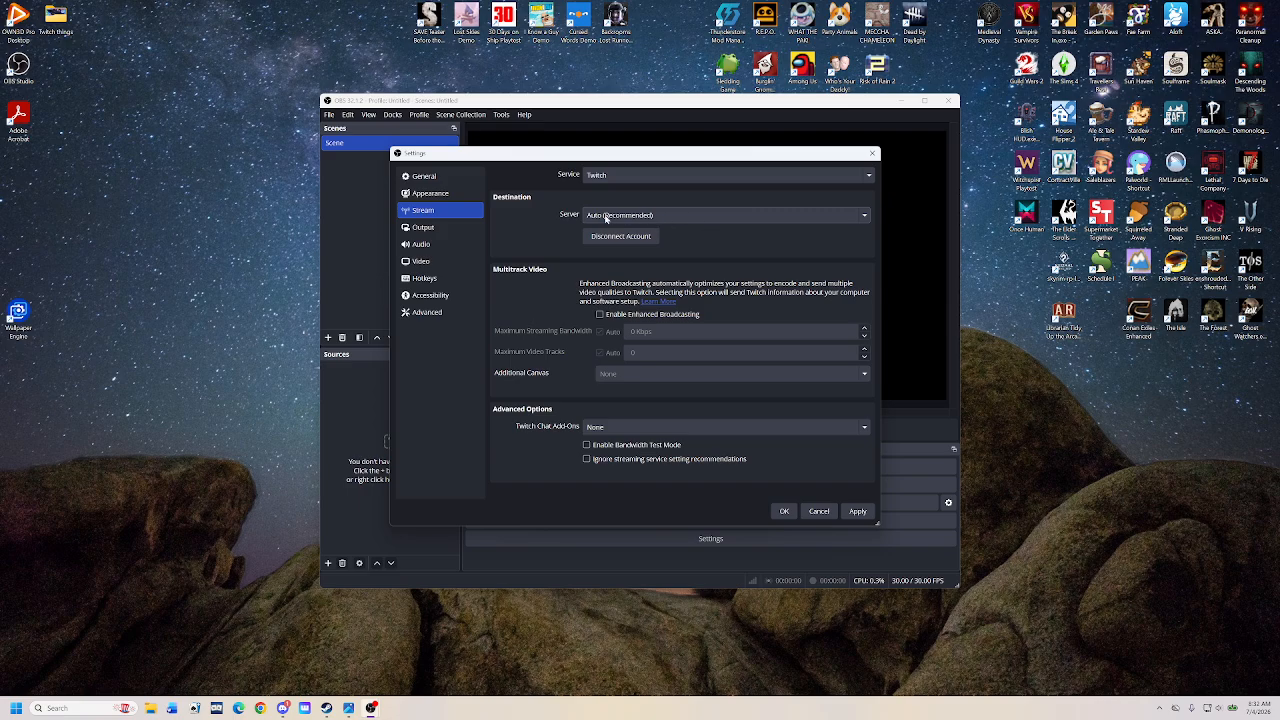
Step: Choose Auto (Recommended) as the Twitch server and apply the stream settings
click(605, 217)
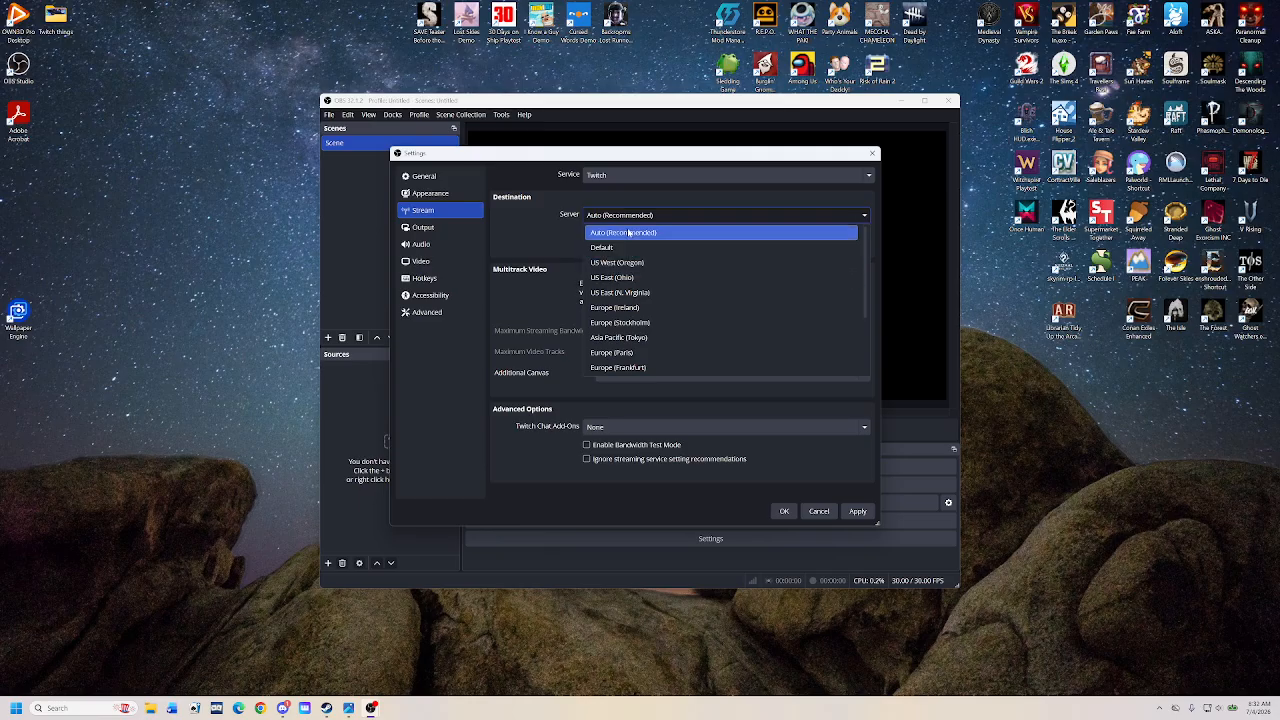
click(627, 232)
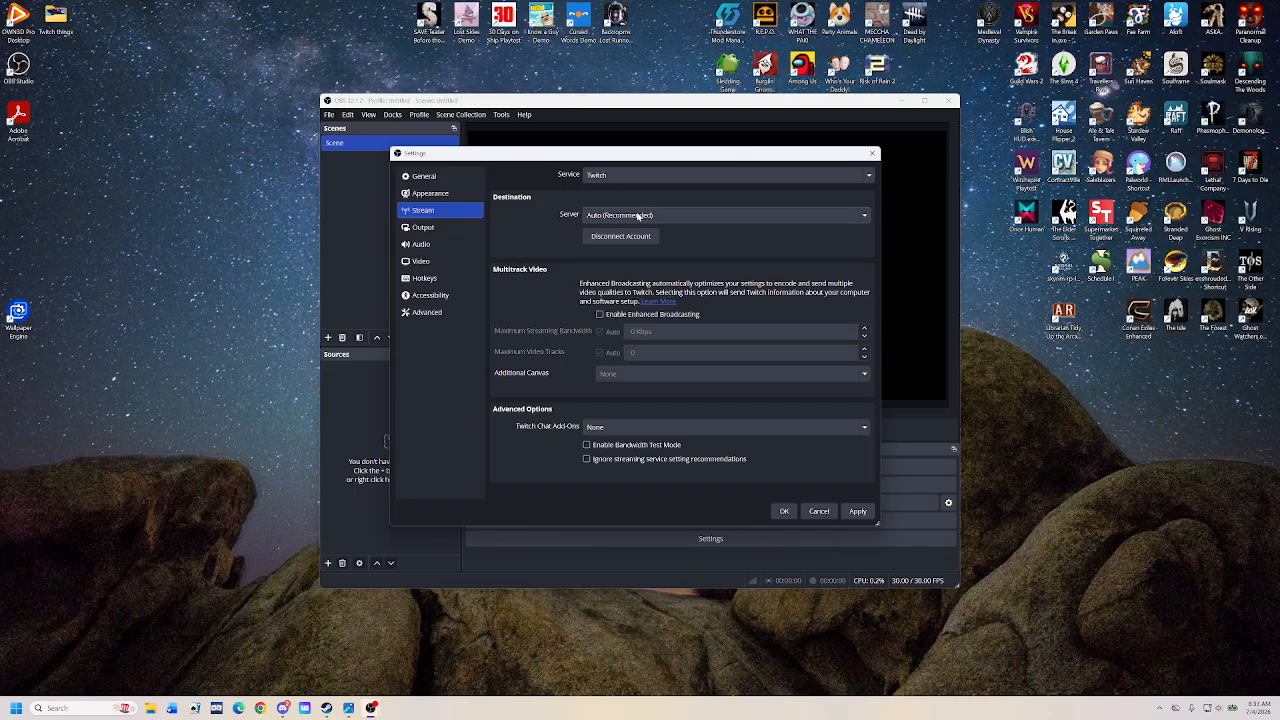
click(850, 512)
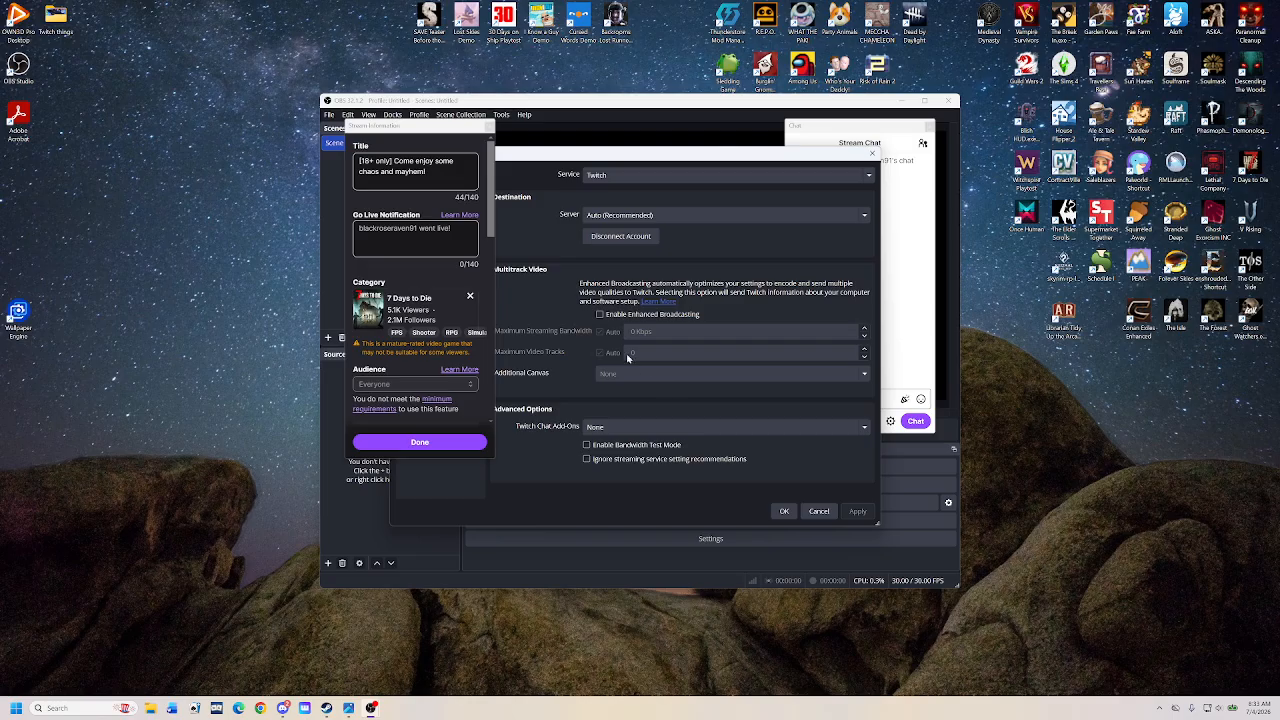
Step: Move the Stream Information and Settings windows away from the main window's preview so the Stream Chat window is uncovered
drag(448, 134, 279, 169)
drag(597, 156, 546, 204)
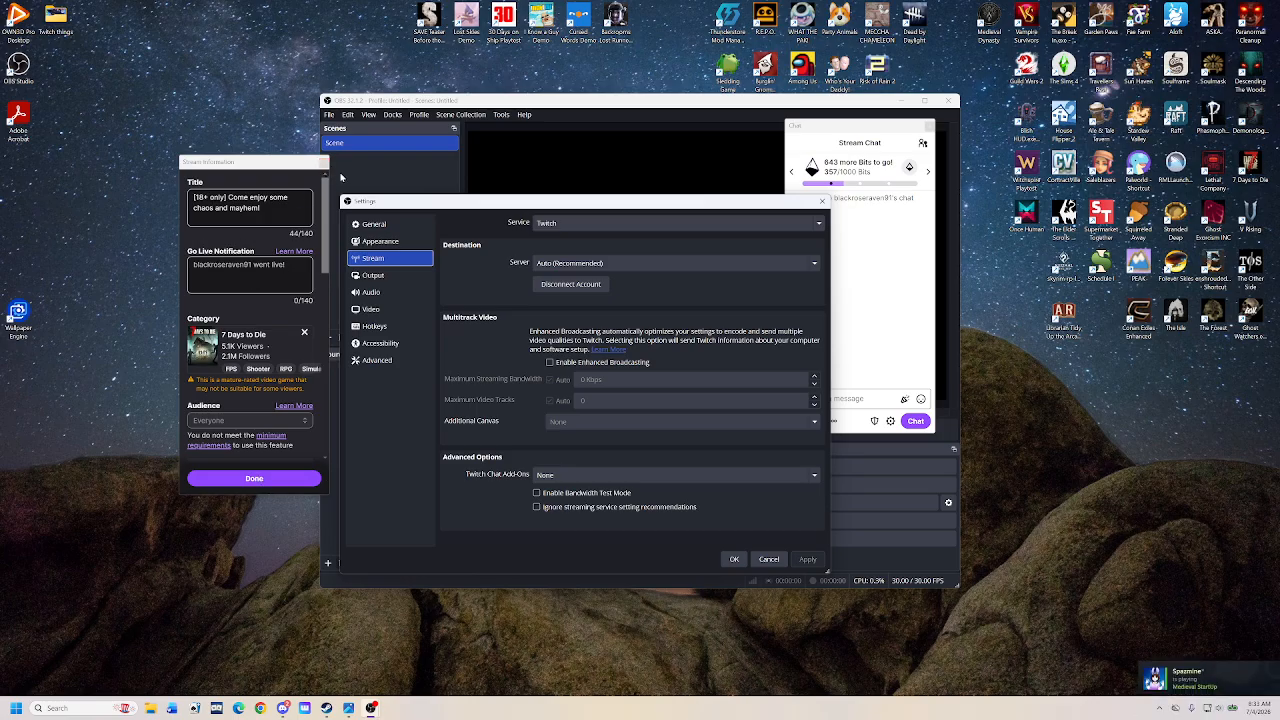
drag(543, 210, 369, 165)
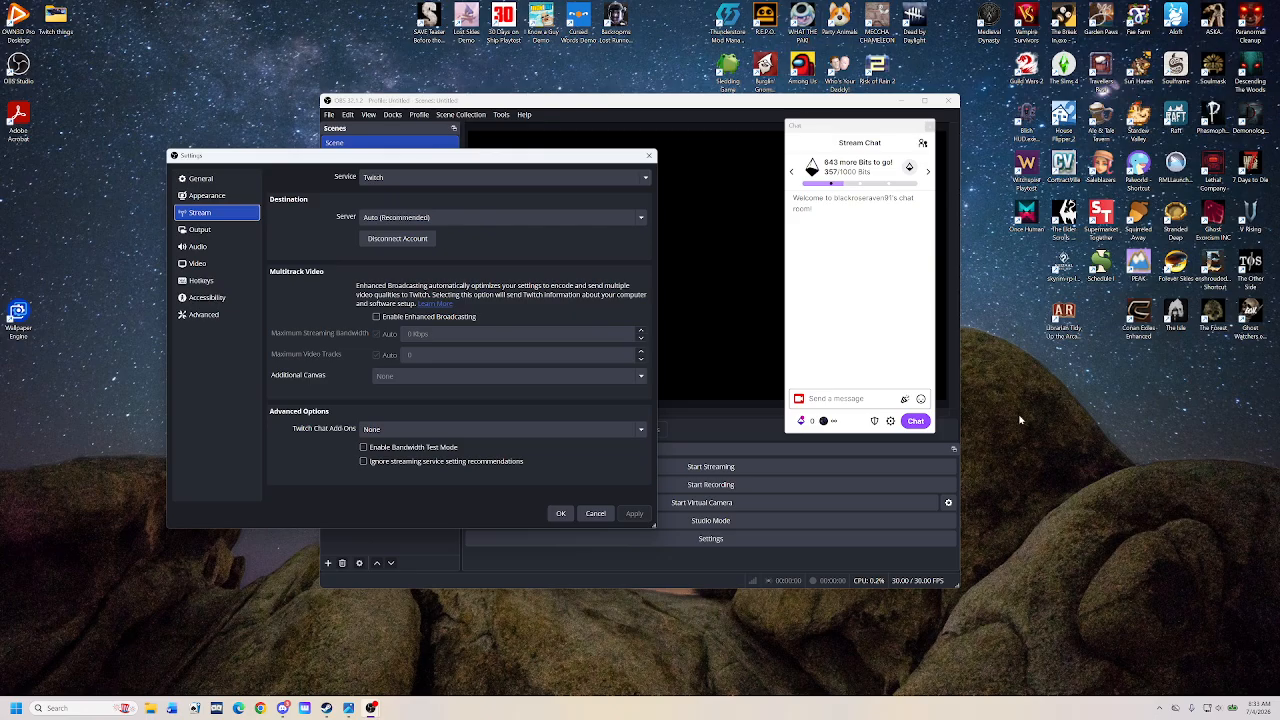
click(1159, 708)
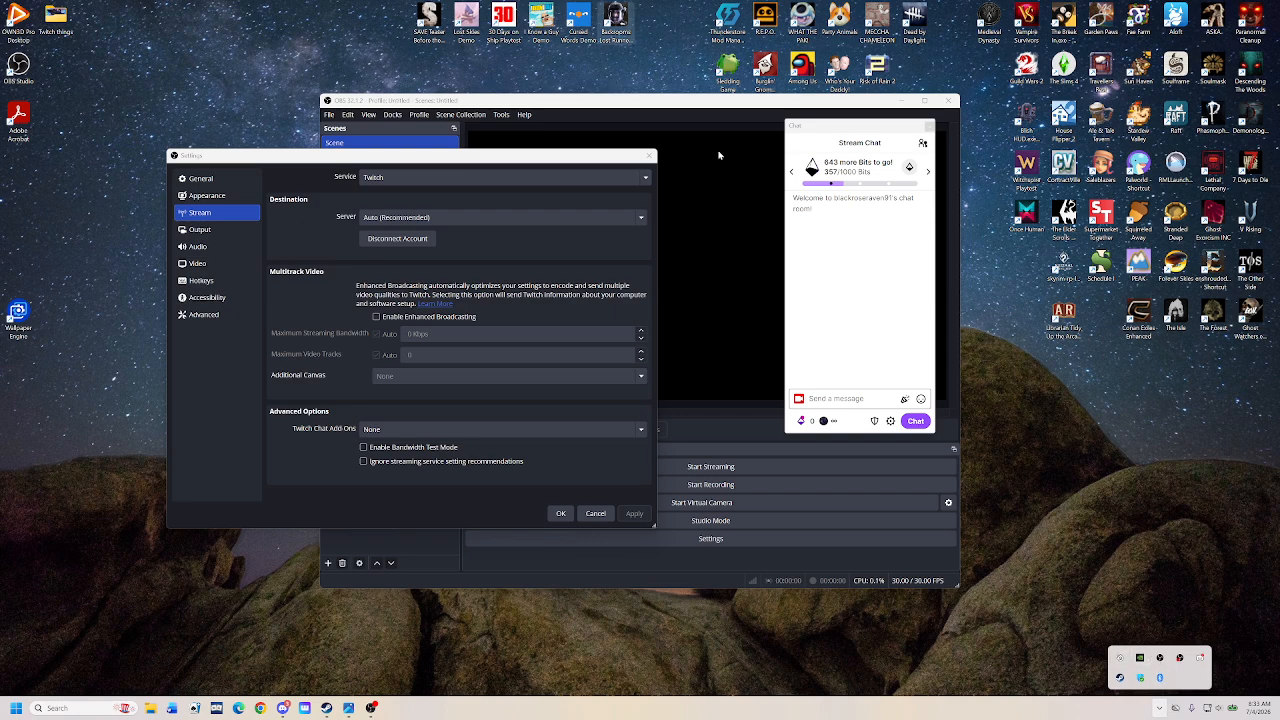
click(1124, 658)
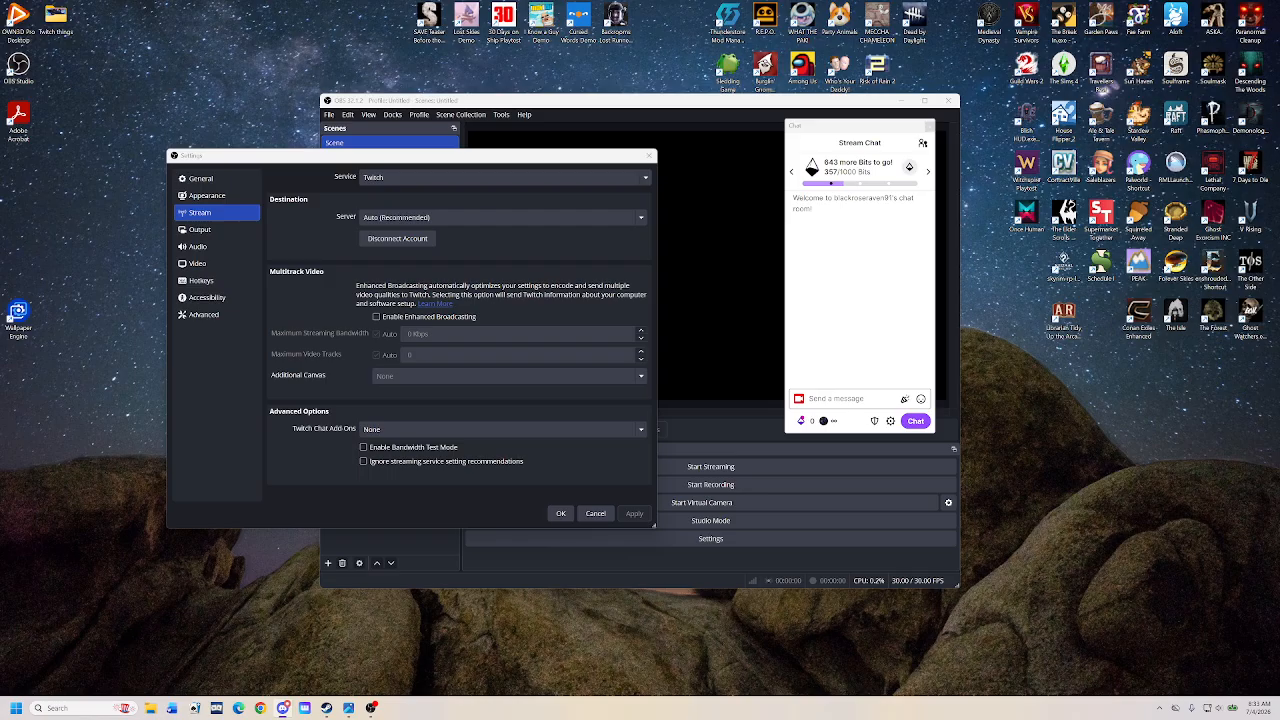
click(271, 222)
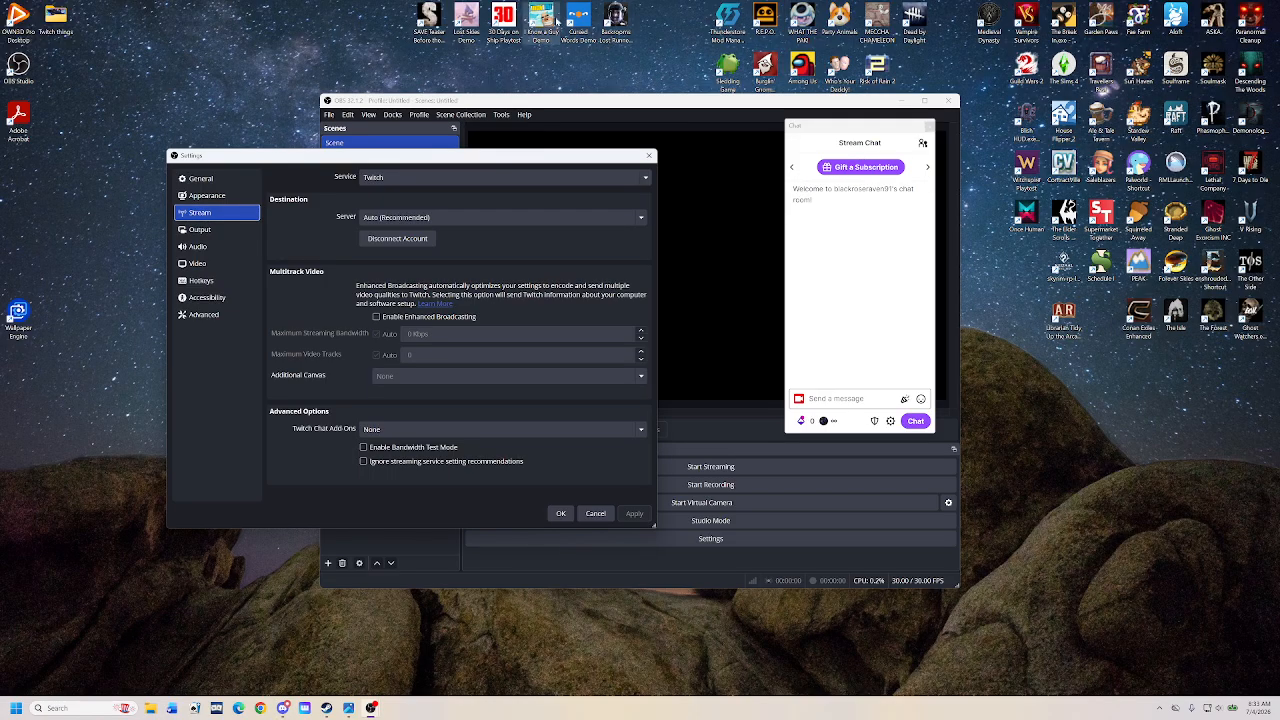
Step: Try the Classic and Rachni styles of the Yami theme in the Appearance settings, ending on the Default style
click(207, 195)
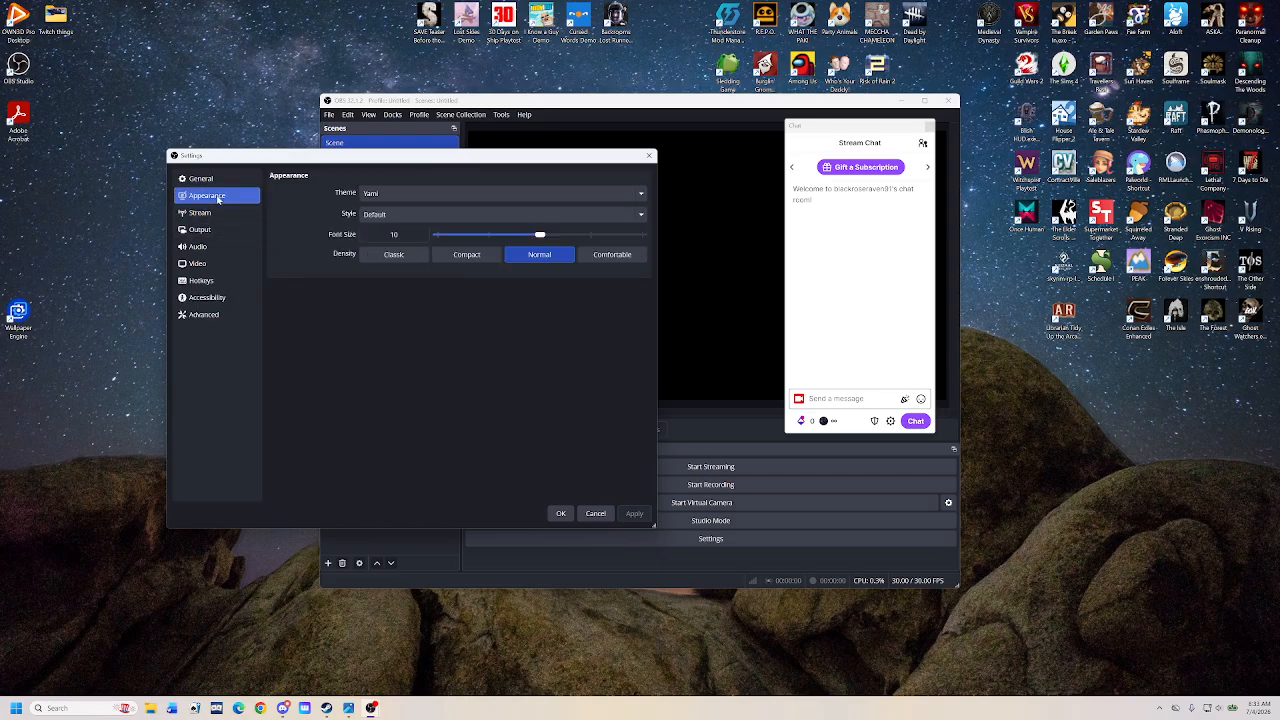
click(385, 194)
click(392, 210)
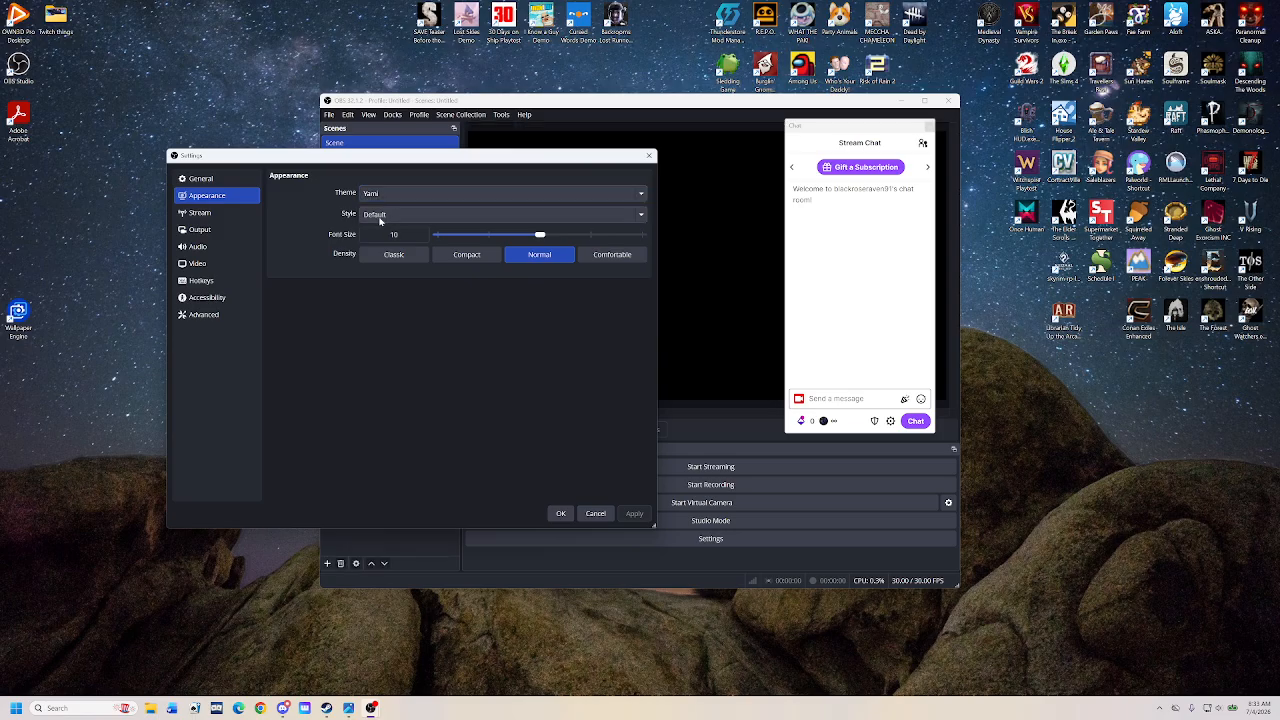
click(381, 217)
click(388, 247)
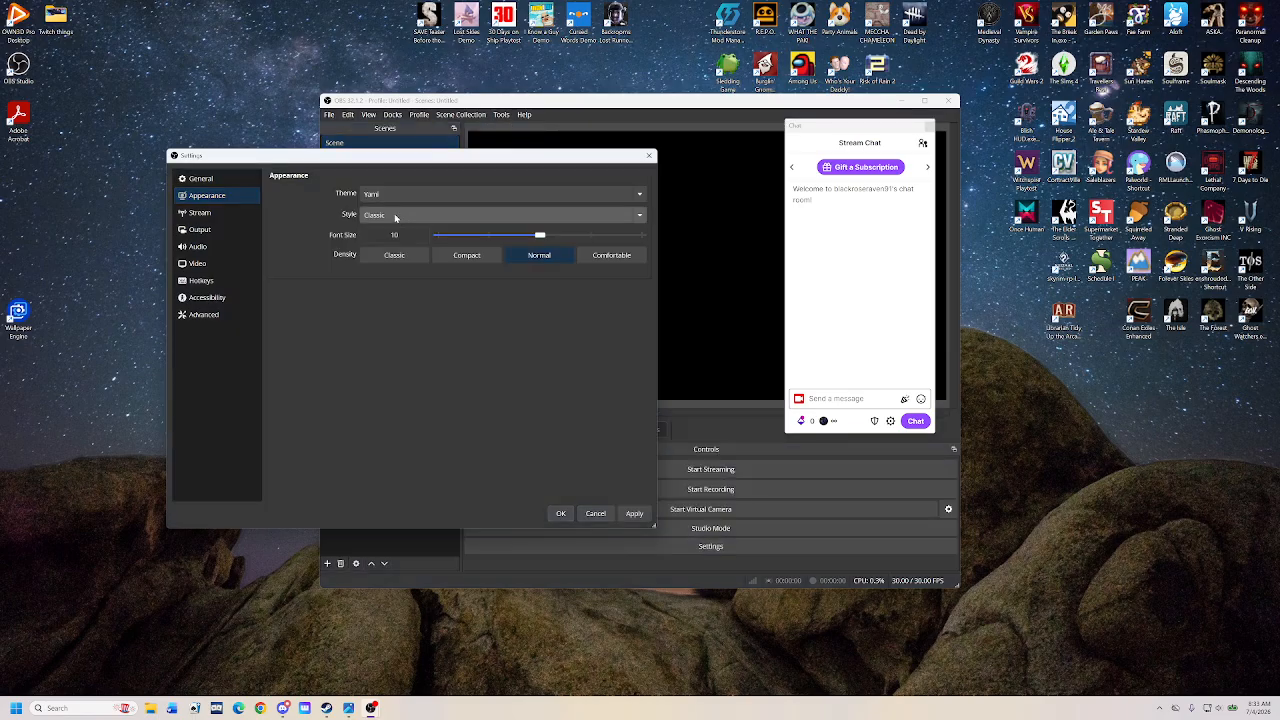
click(390, 217)
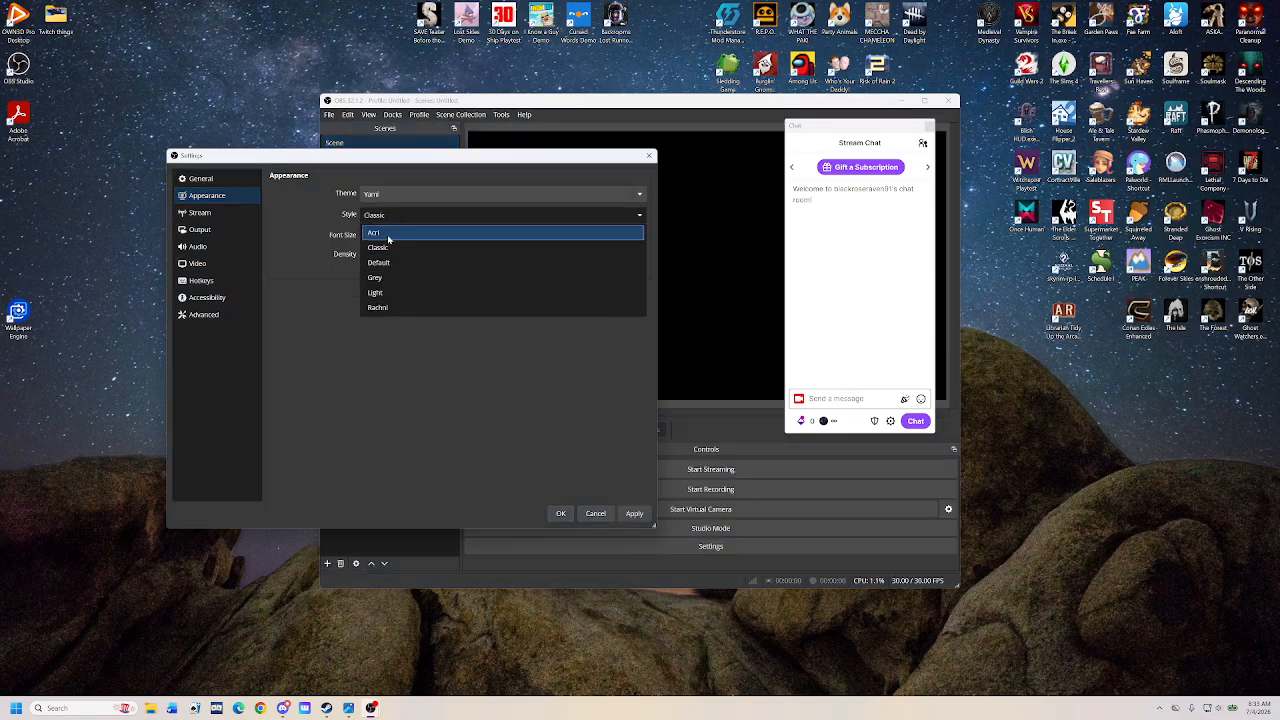
click(393, 308)
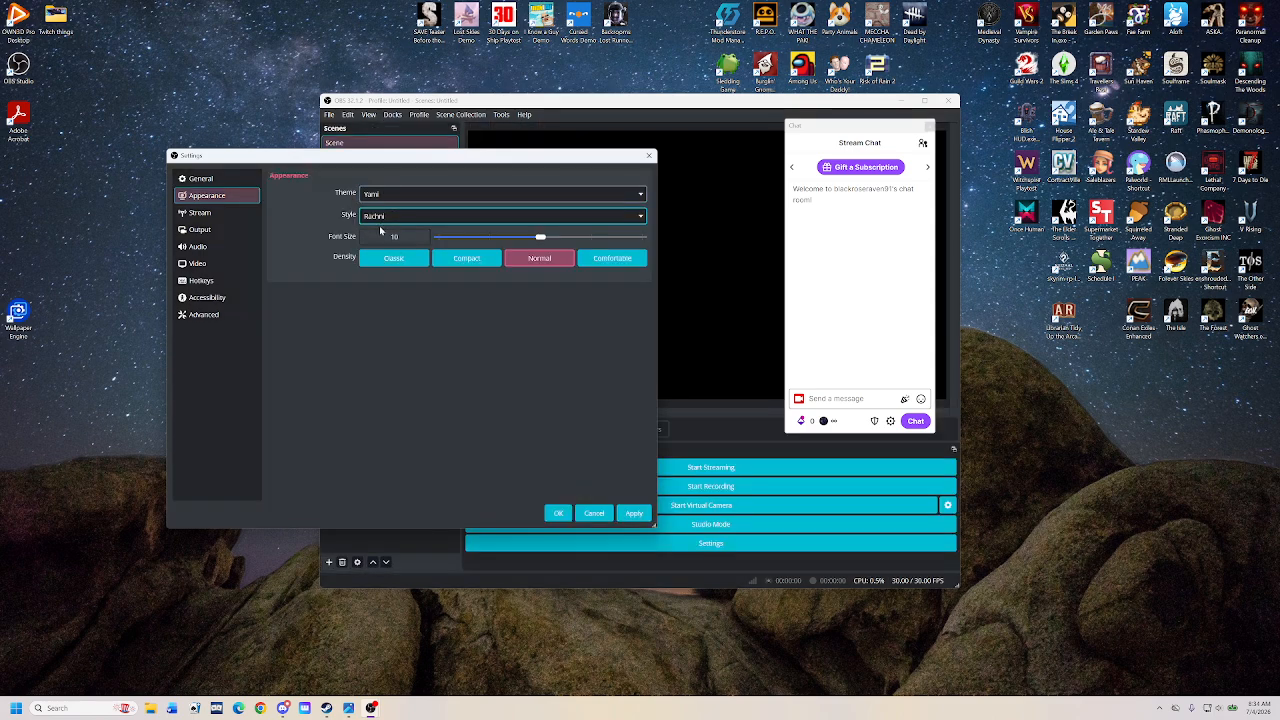
click(391, 217)
click(401, 262)
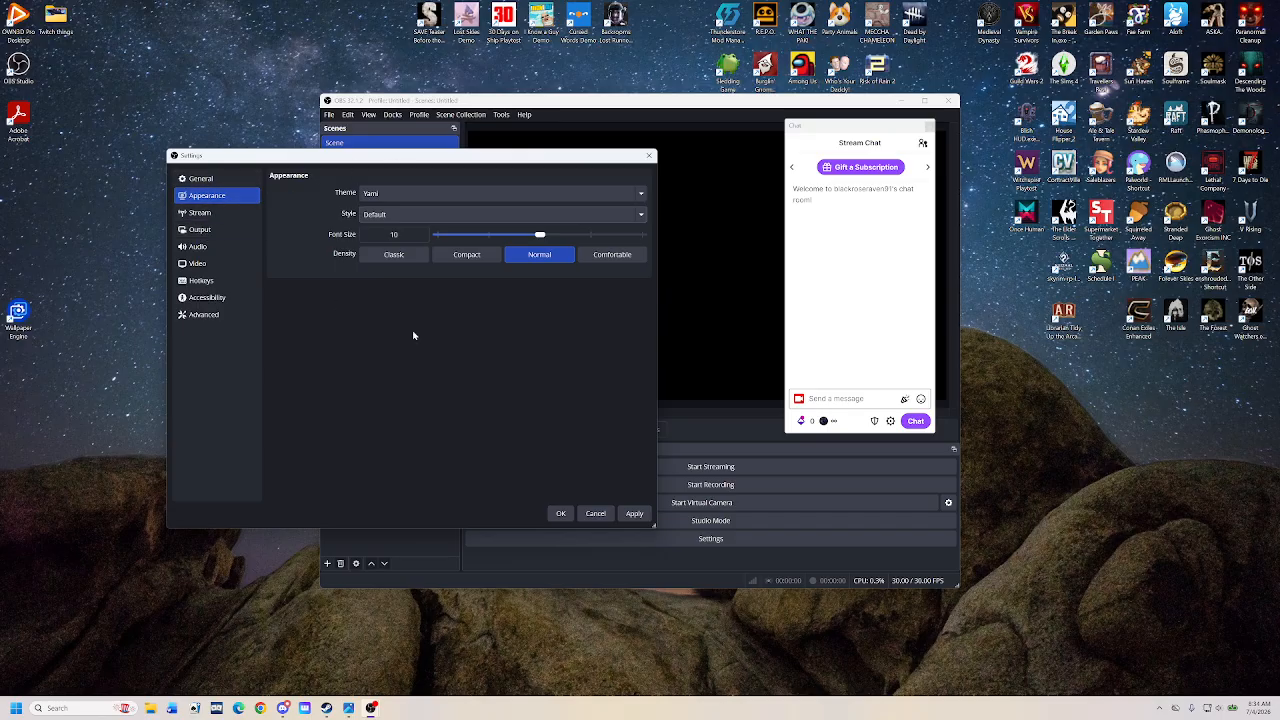
Step: In the General output settings, enable automatic recording when streaming and keeping the recording running when the stream stops
mouse_move(560, 156)
mouse_down()
mouse_move(843, 375)
mouse_move(557, 191)
mouse_move(556, 168)
mouse_up()
click(215, 191)
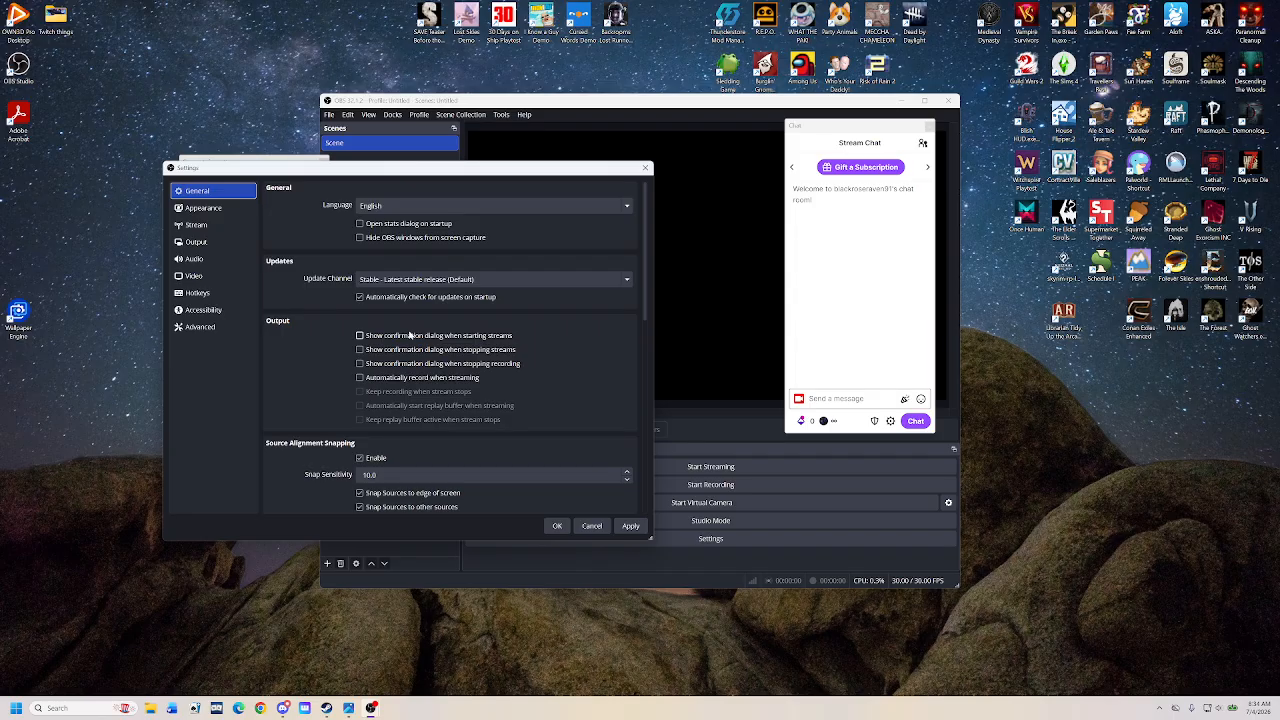
drag(458, 170, 303, 190)
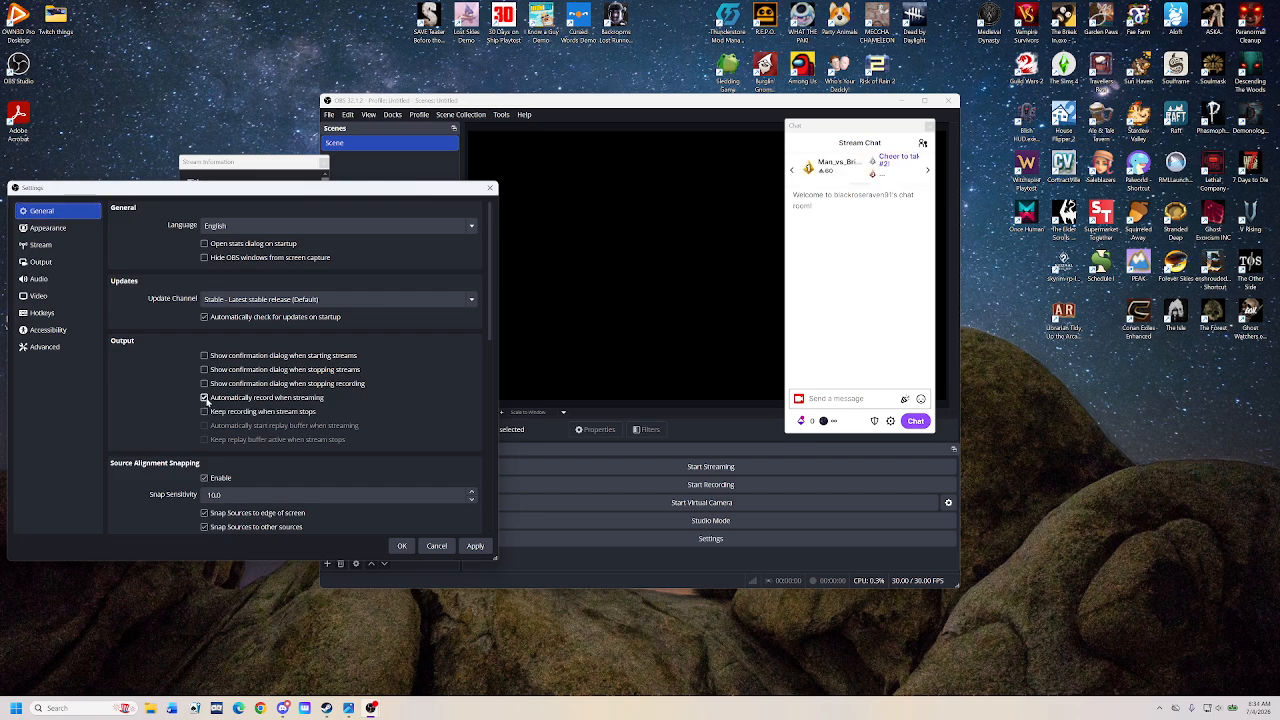
click(210, 399)
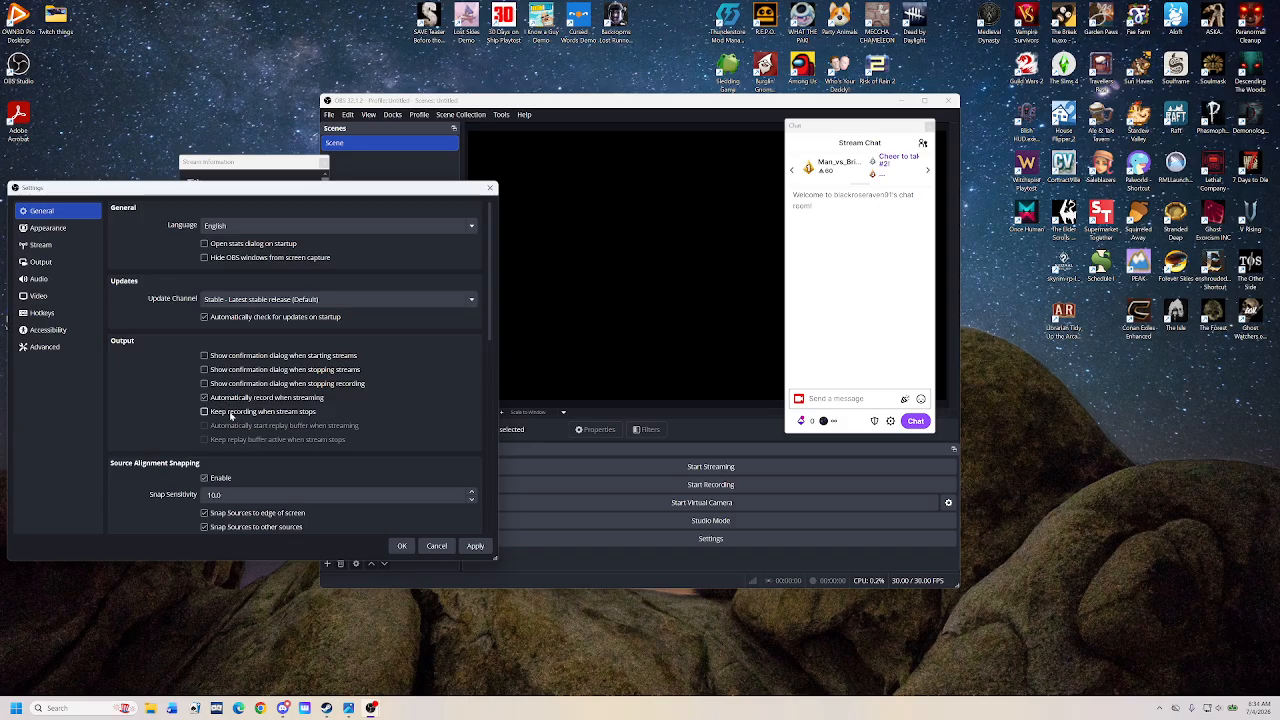
click(255, 412)
click(255, 410)
click(225, 411)
Step: Turn off automatic recording when streaming in the General settings and apply the change
drag(244, 188, 326, 182)
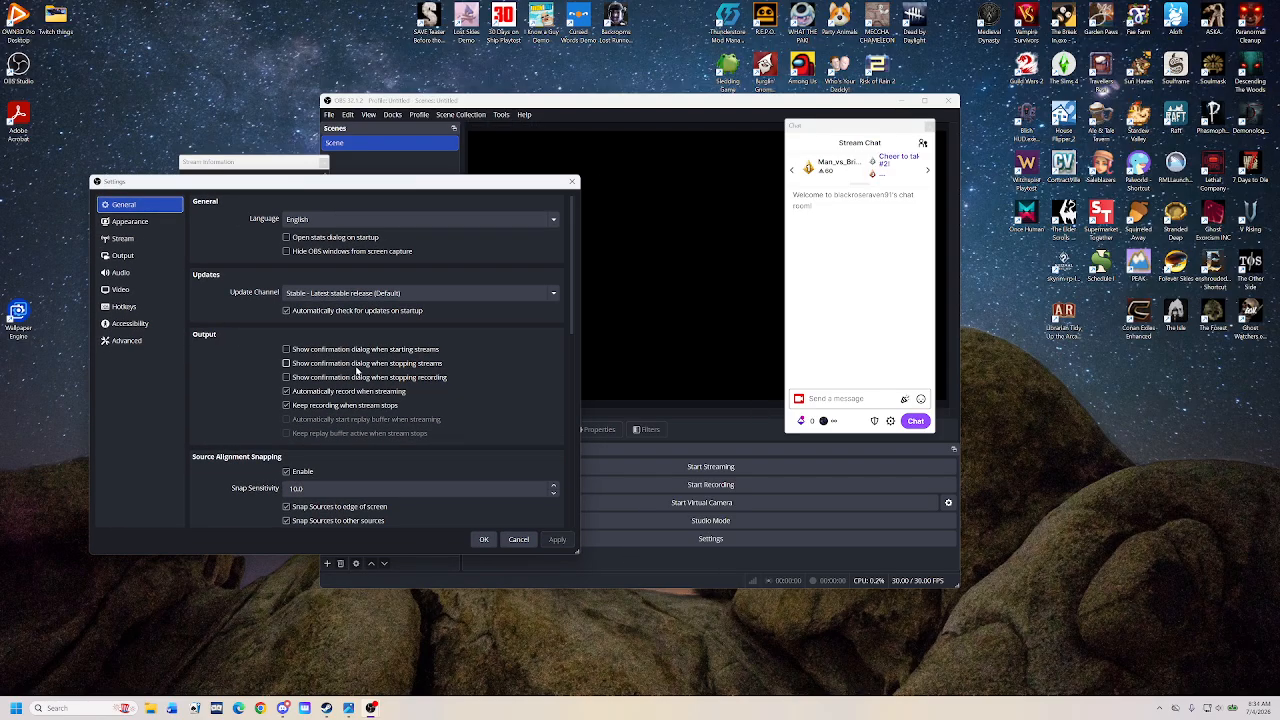
click(321, 396)
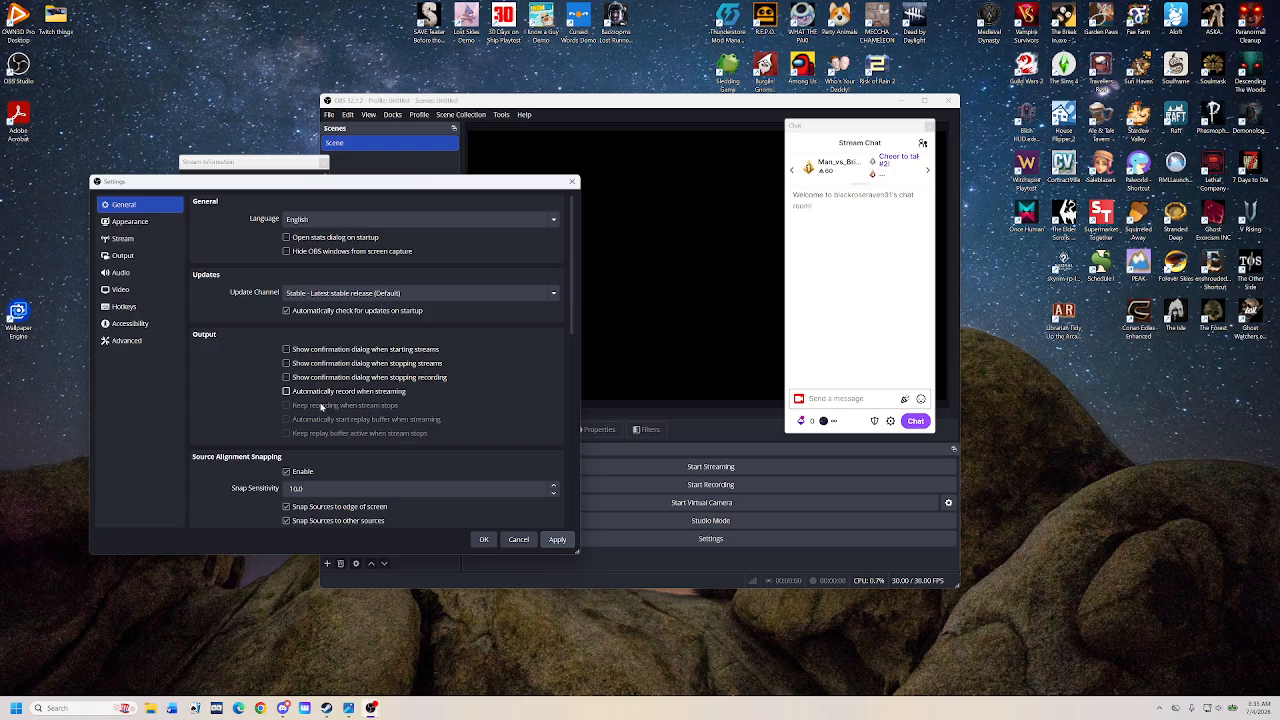
click(557, 541)
Step: Lower the snap sensitivity under Source Alignment Snapping and reposition the Settings window over the main window
scroll(332, 431, down, 1)
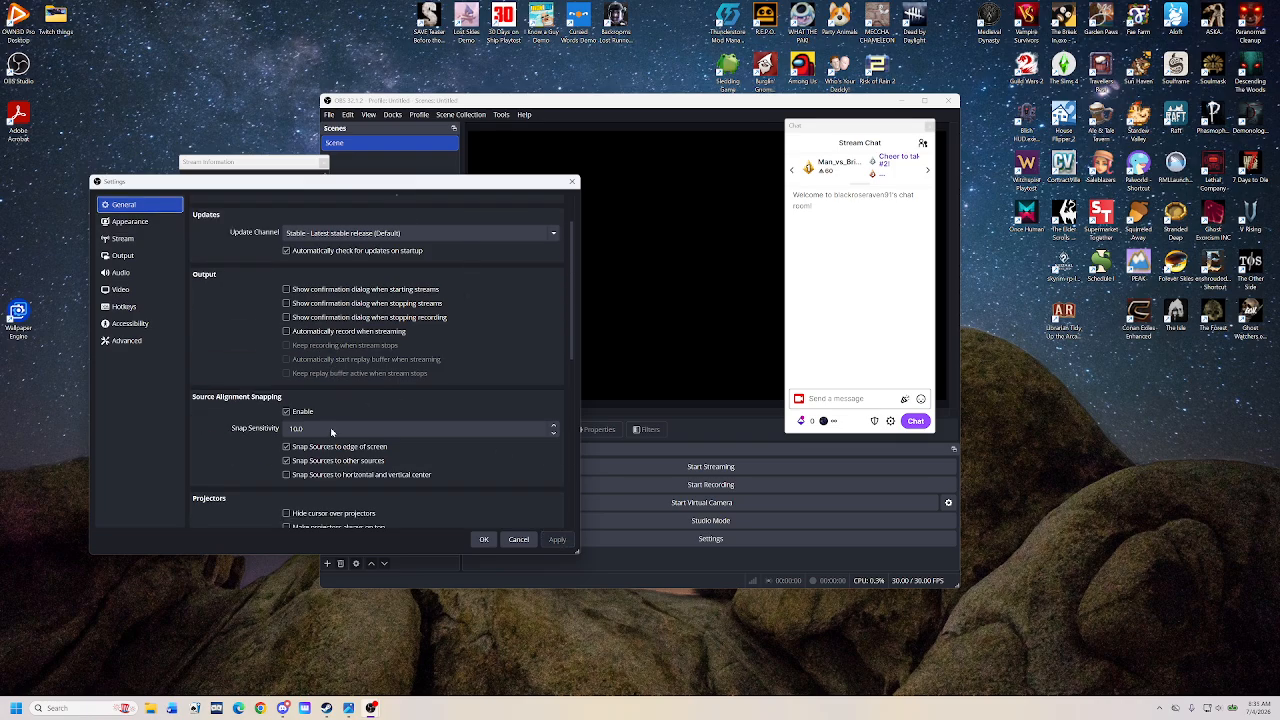
scroll(332, 431, down, 1)
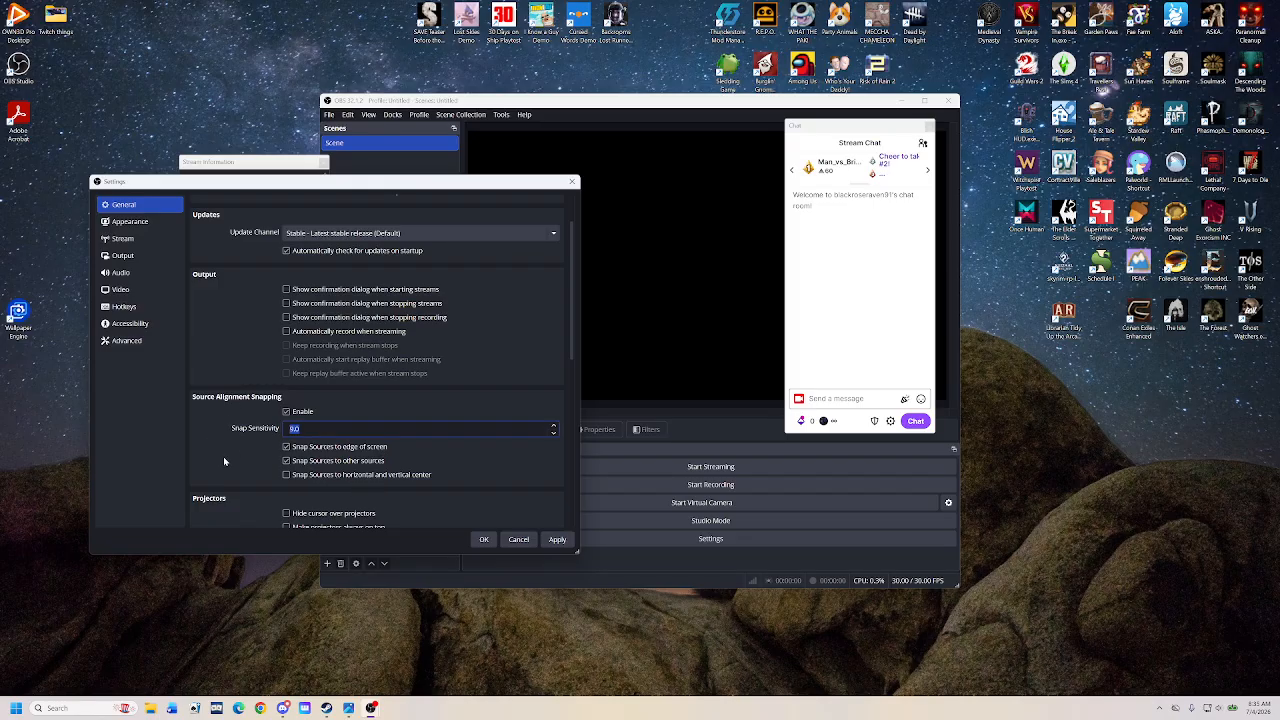
scroll(312, 396, down, 1)
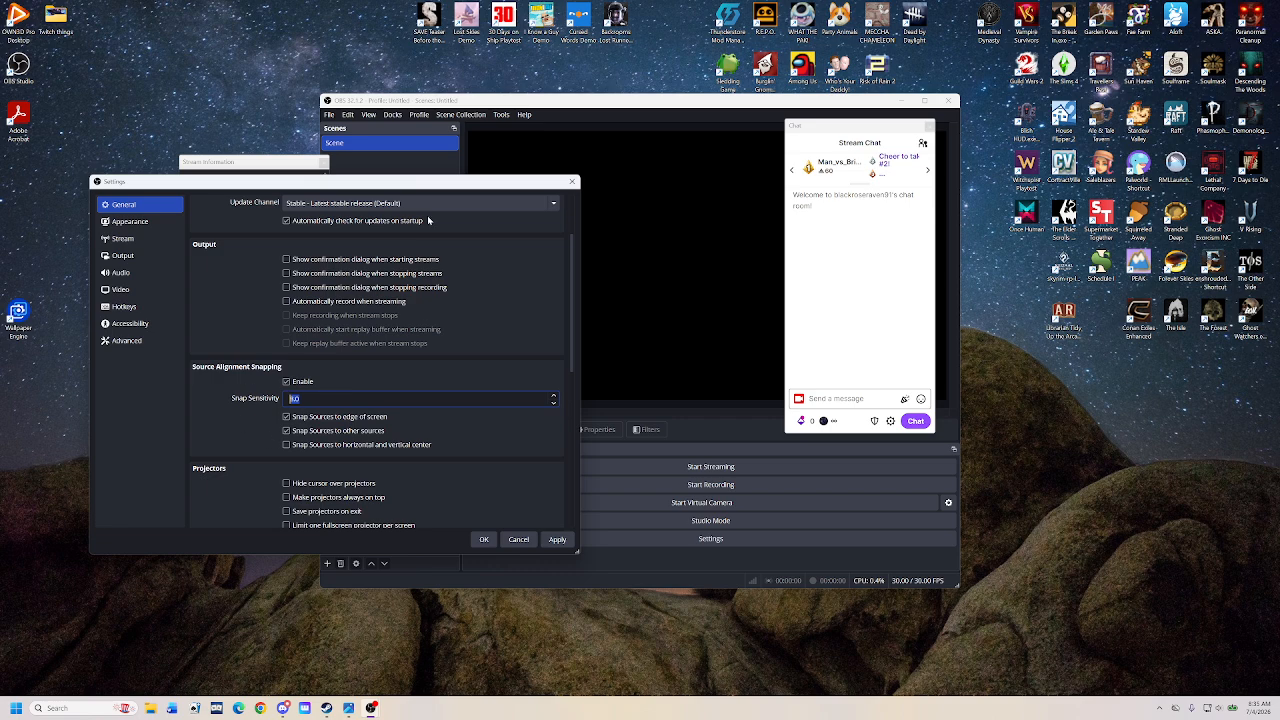
drag(401, 183, 237, 242)
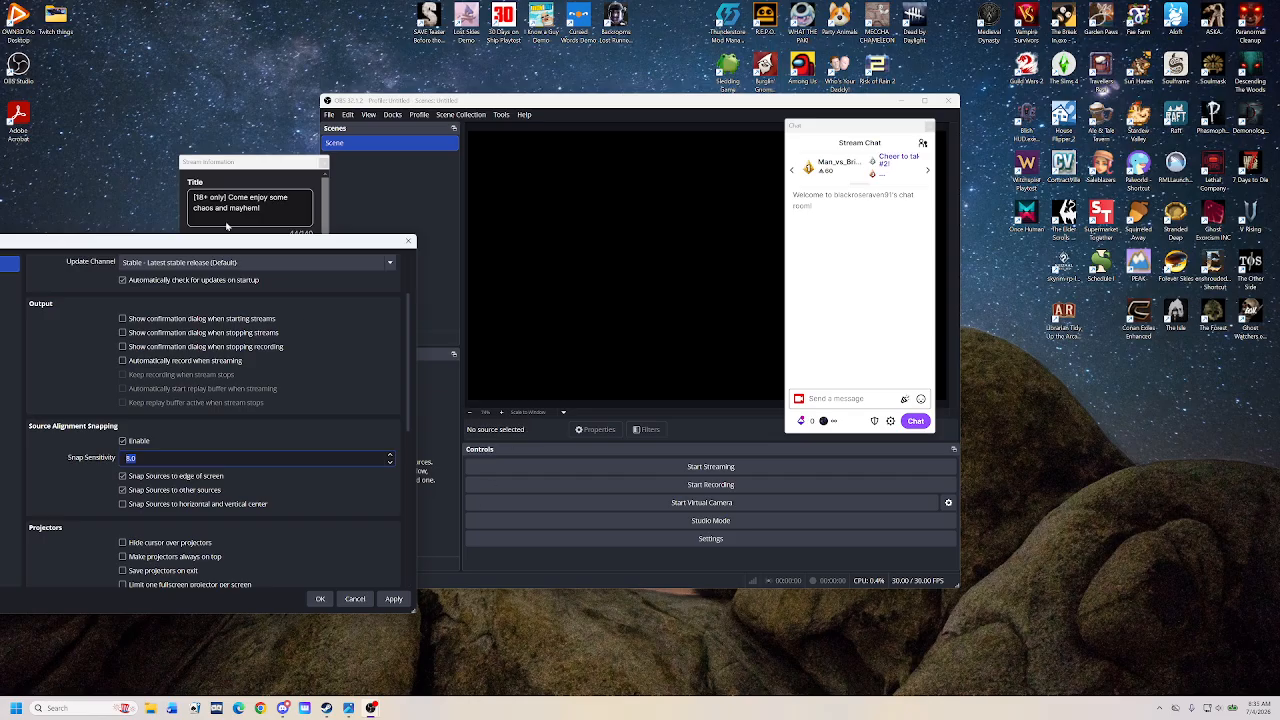
drag(290, 243, 621, 217)
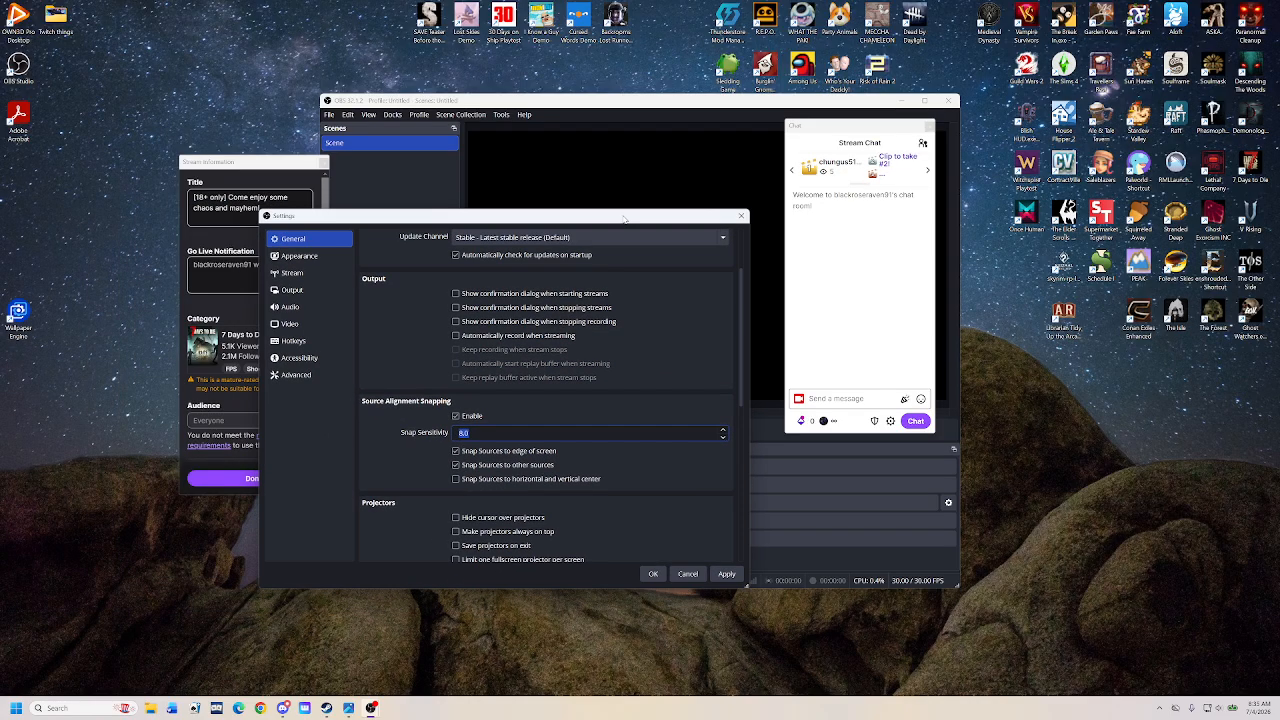
Step: Set the Output Mode to Advanced, enable the Twitch VOD Track on track 6, and apply the settings
click(291, 289)
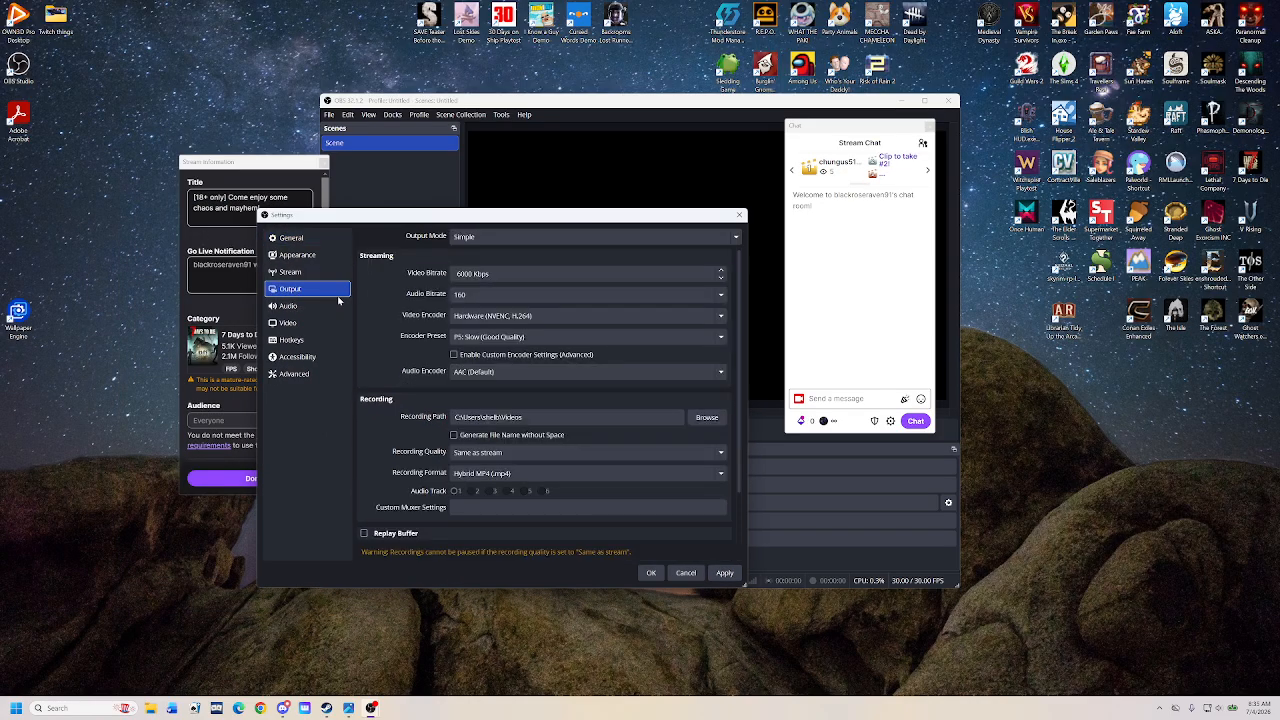
click(495, 238)
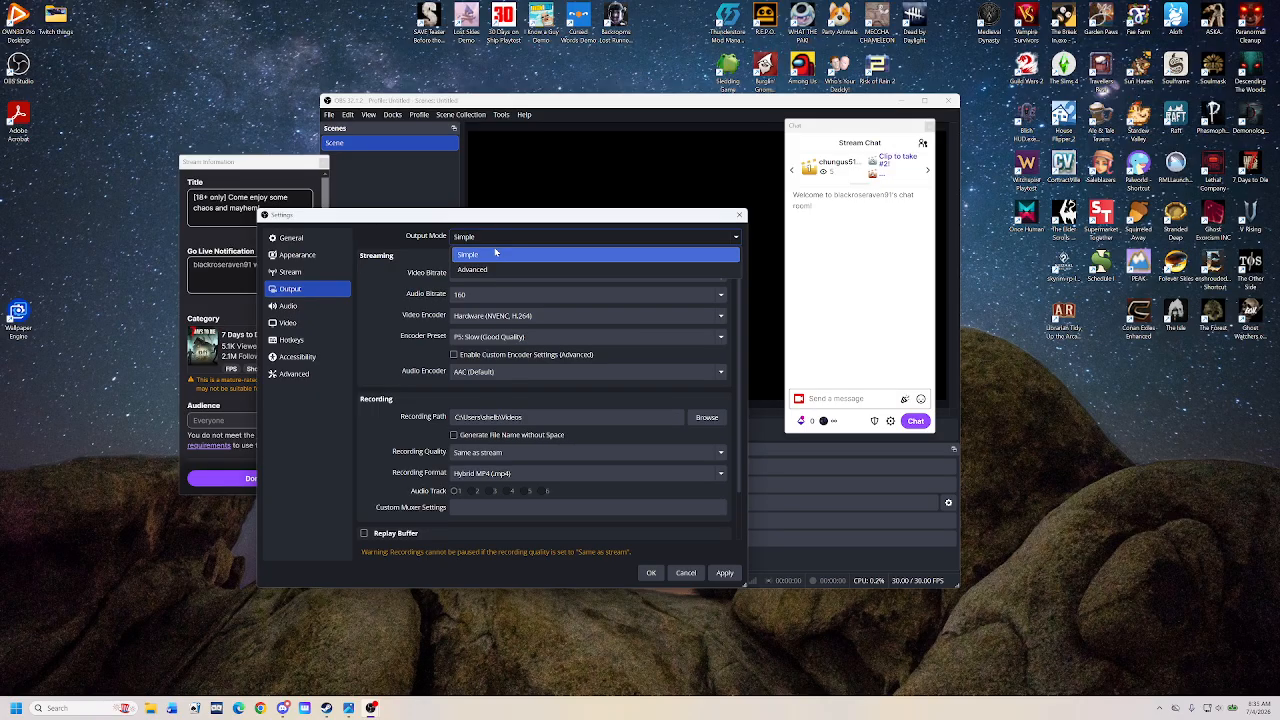
click(484, 270)
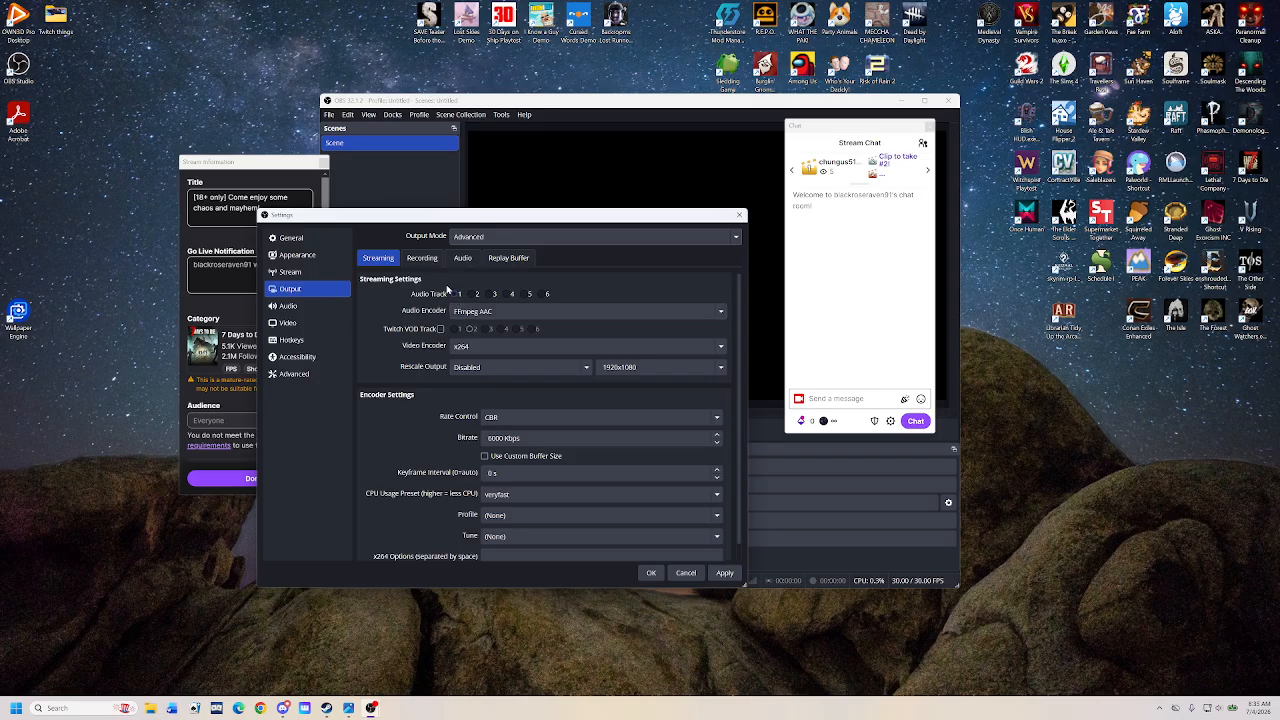
click(440, 329)
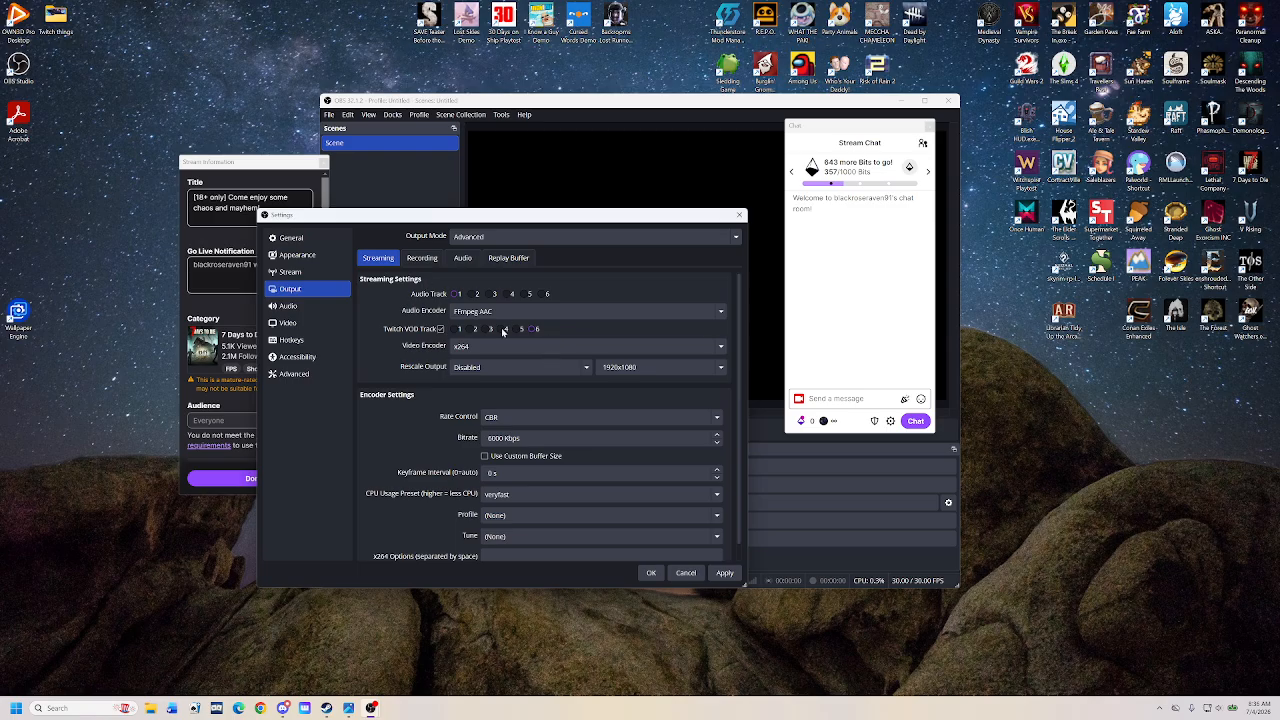
click(724, 573)
Step: In the output audio settings, name track 1 "Gameplay Audio" and track 6 "No Youtube"
click(421, 258)
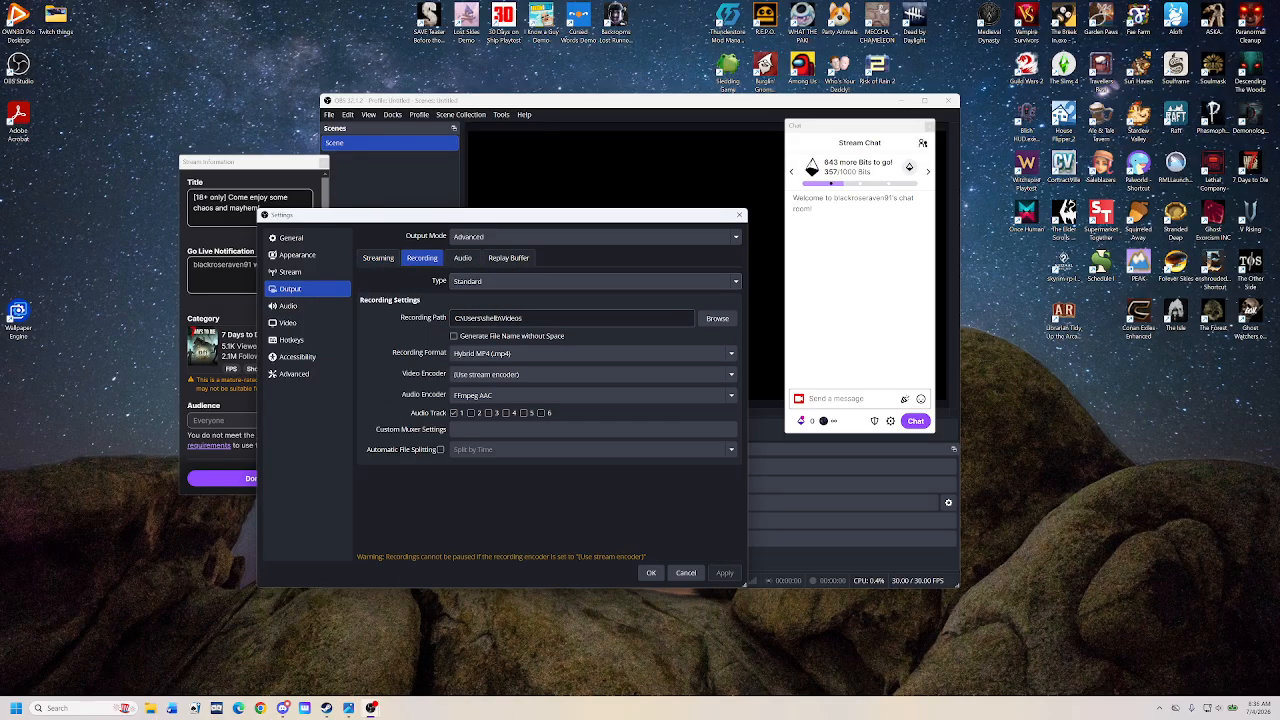
click(463, 258)
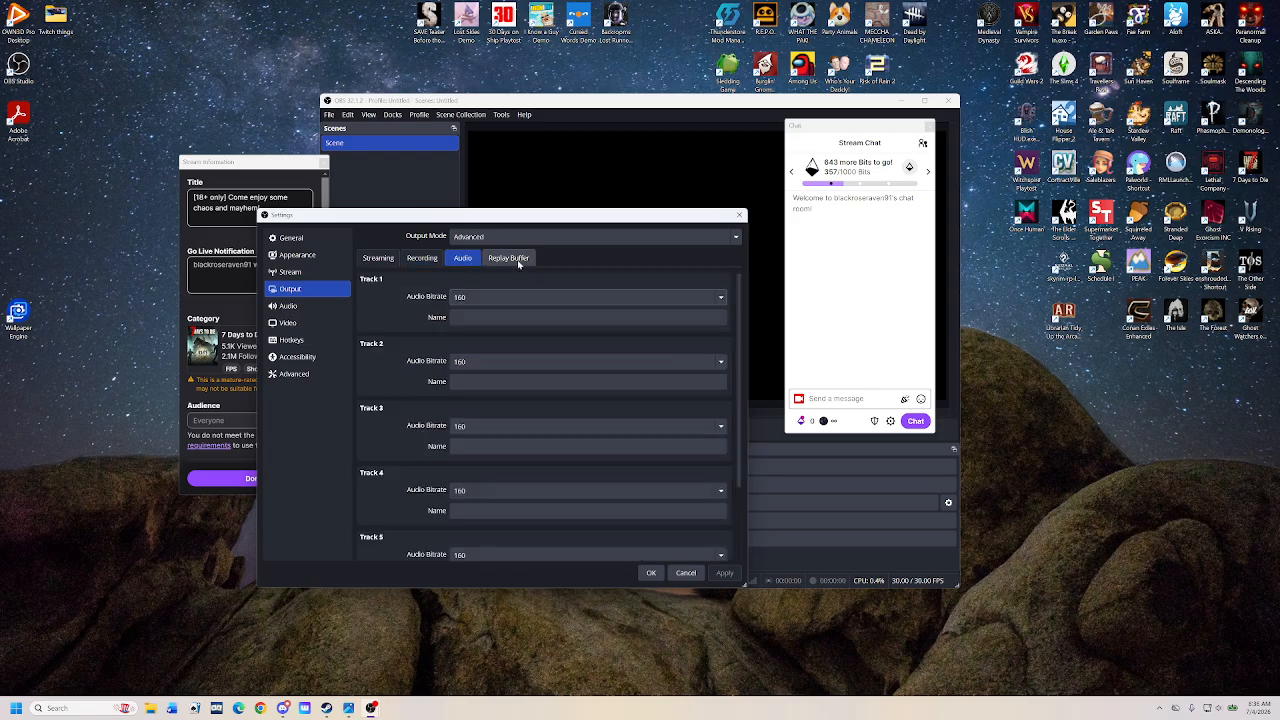
click(487, 316)
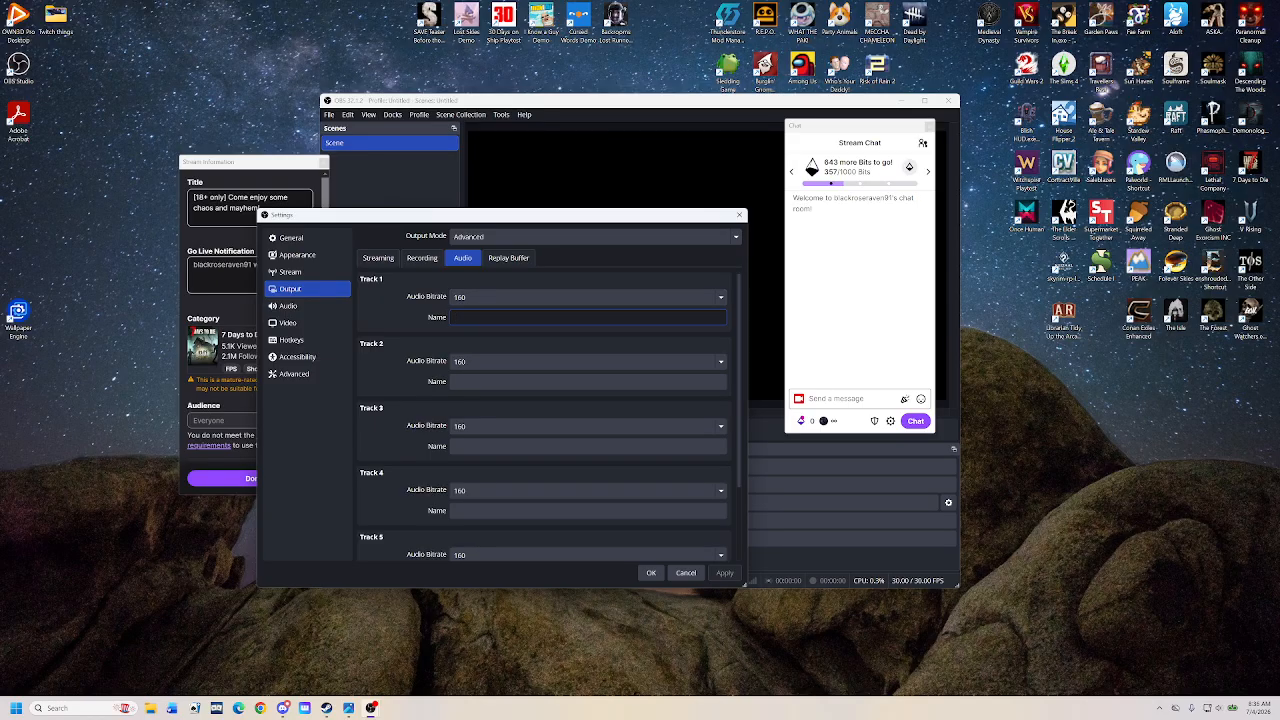
text(Gameplay Audio)
scroll(467, 447, down, 3)
click(475, 545)
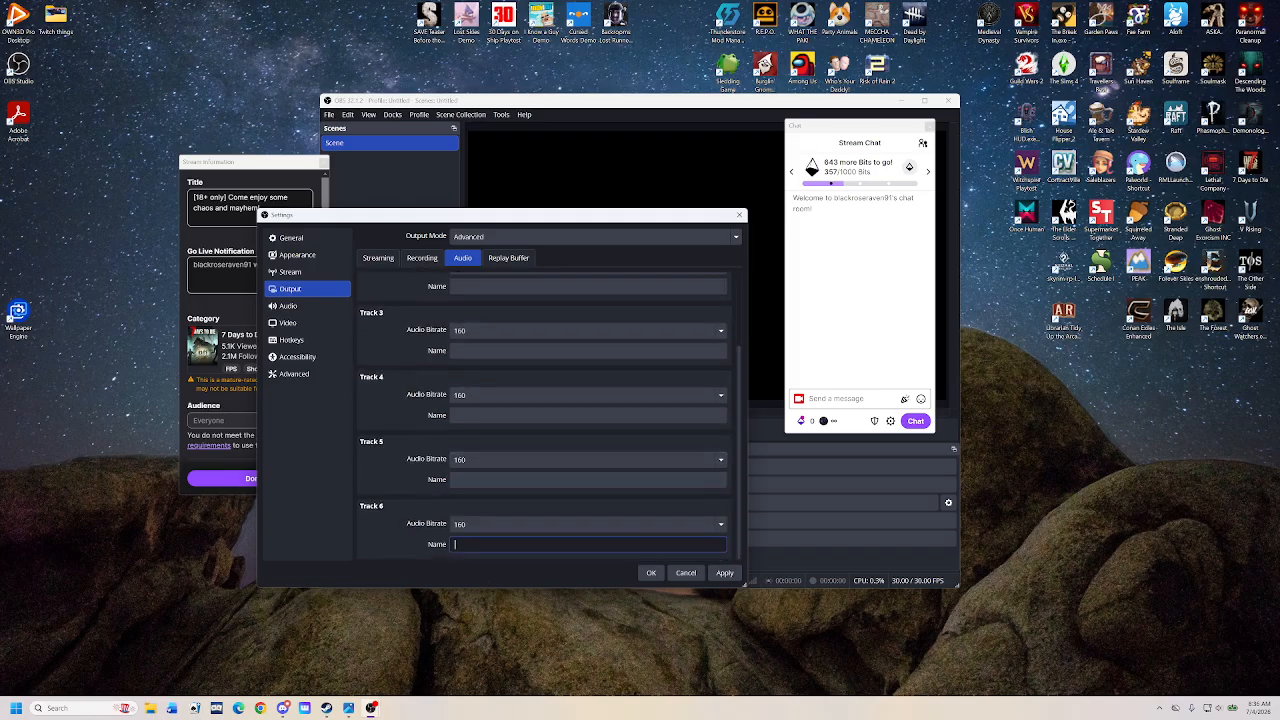
text(No)
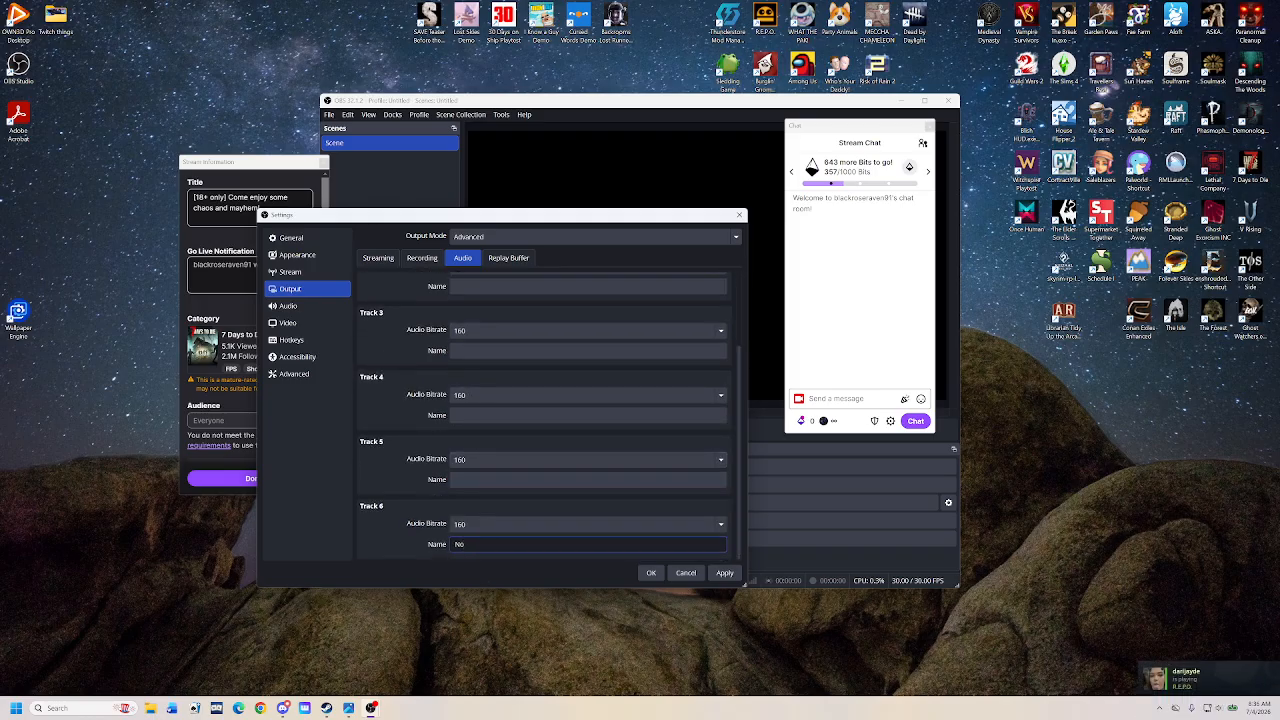
text( Youtube)
Step: In the global audio devices, choose Default for Desktop Audio
click(295, 305)
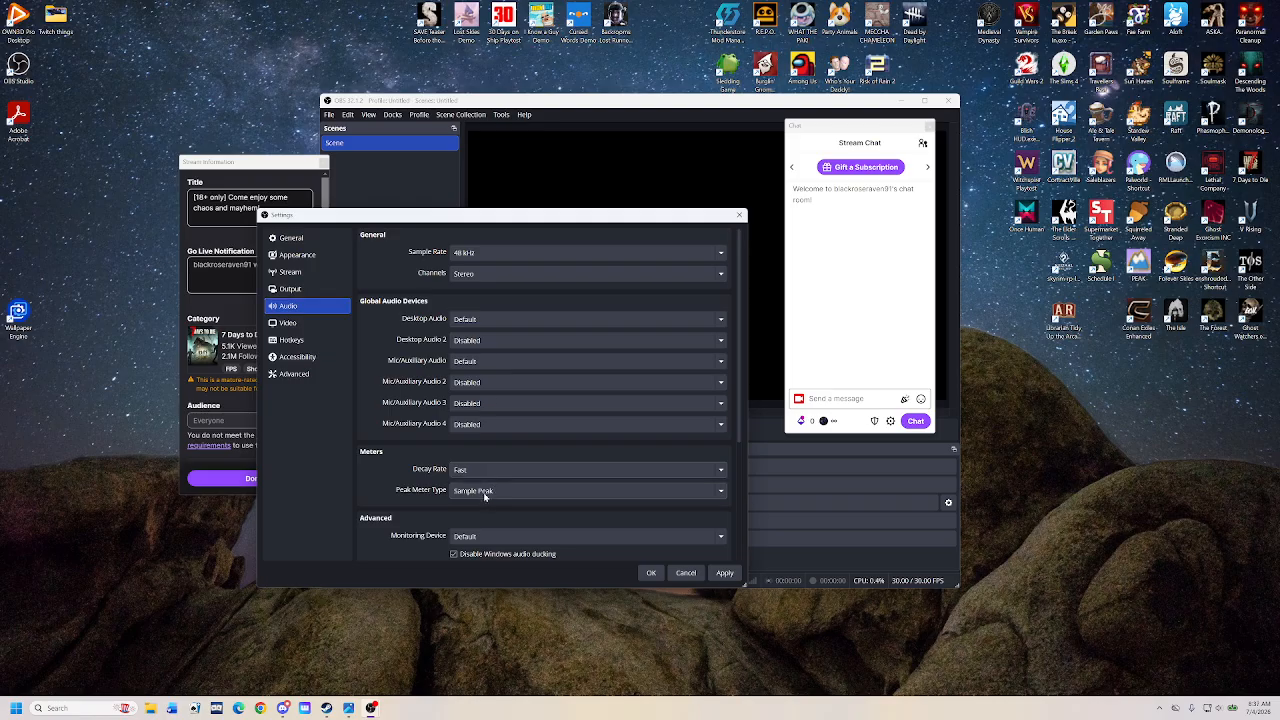
click(482, 320)
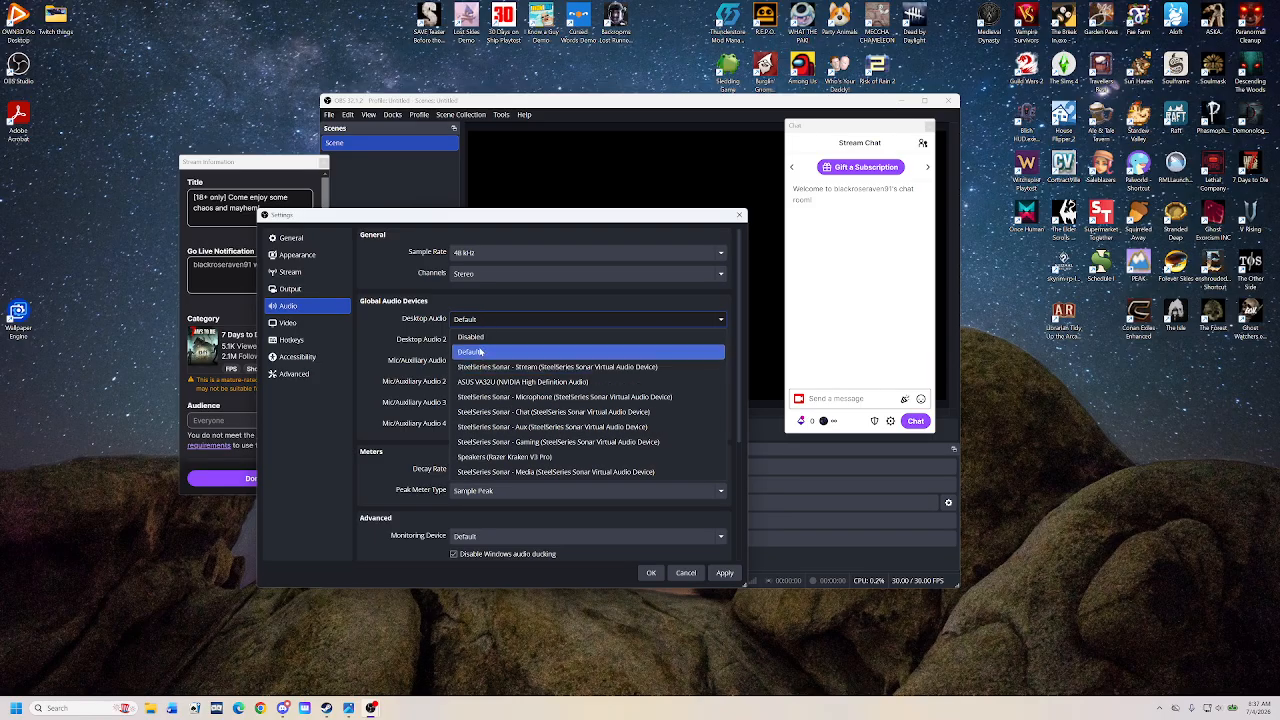
click(482, 351)
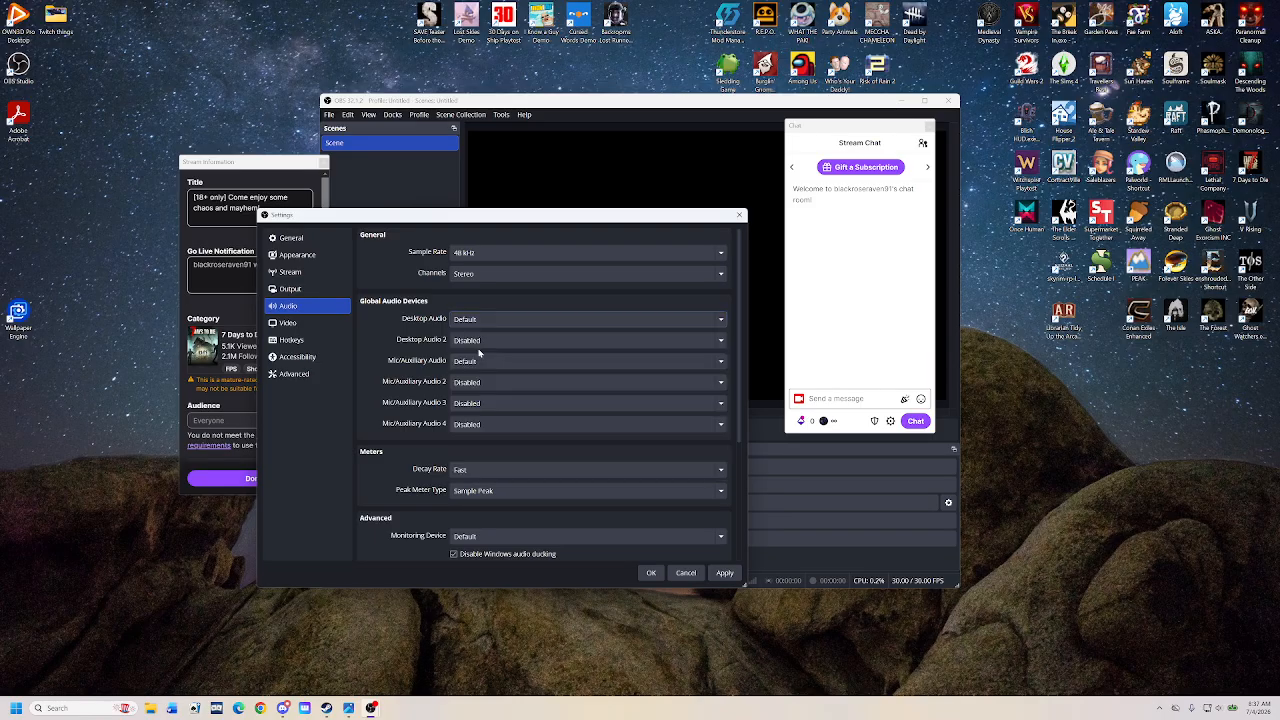
Step: Open the SteelSeries GG Sonar mixer and arrange its window and the OBS Settings window so the mic channel stays visible
click(1159, 708)
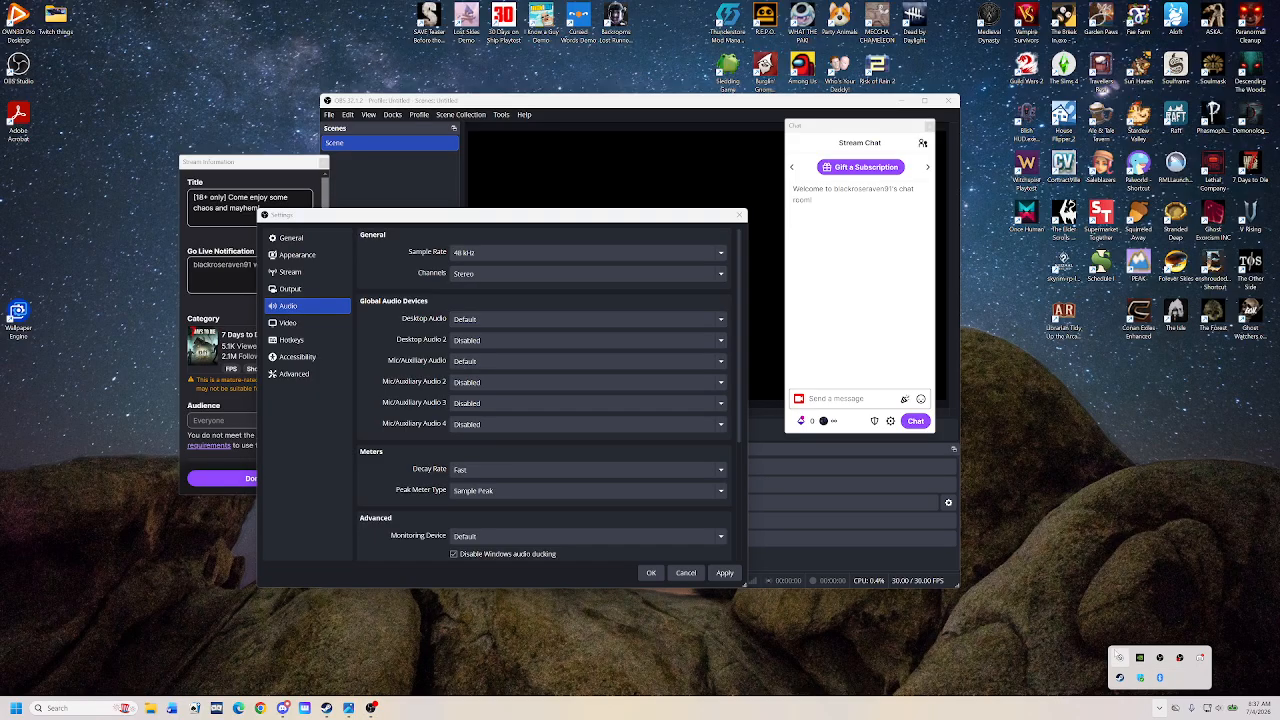
click(1120, 657)
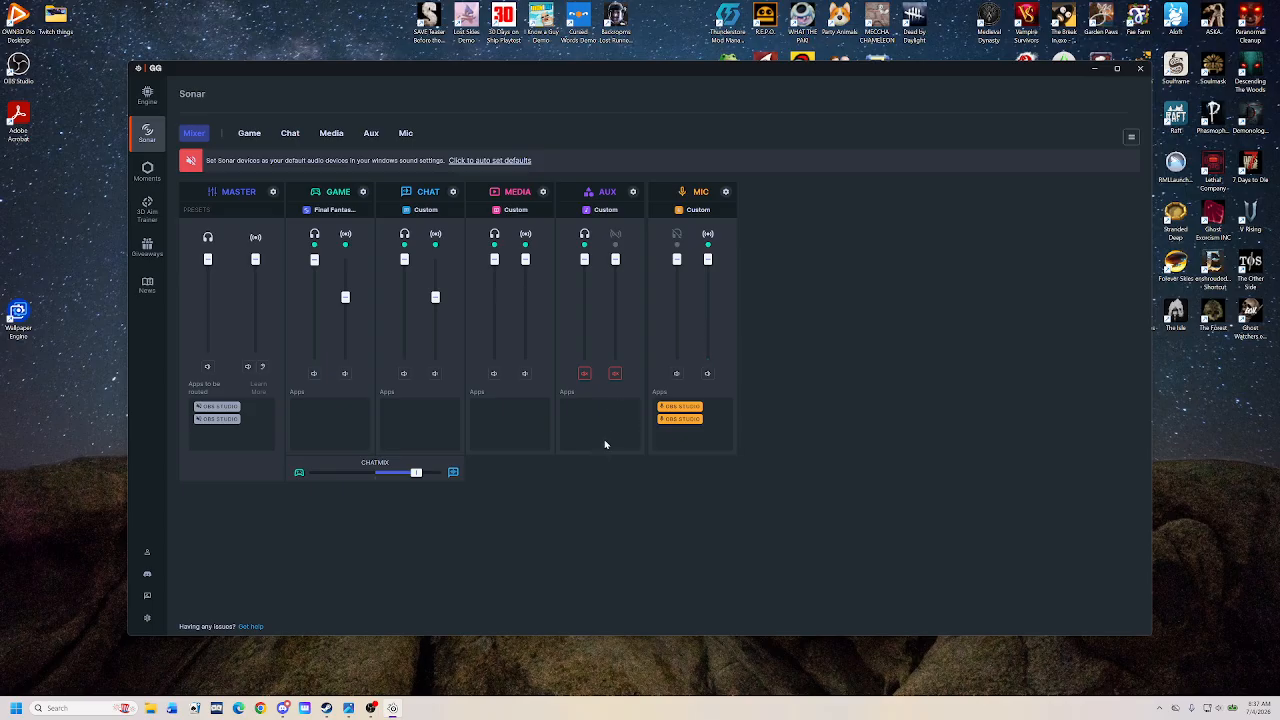
drag(490, 68, 877, 105)
drag(405, 216, 405, 218)
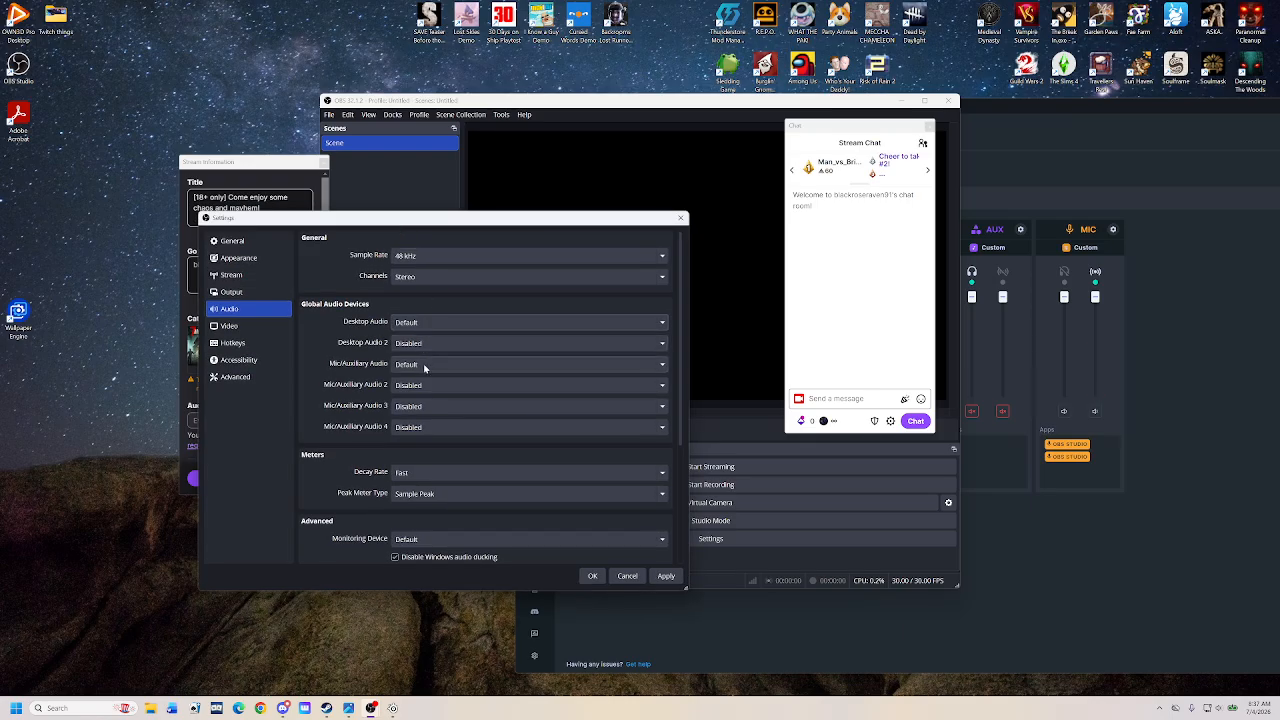
Step: Set Mic/Auxiliary Audio to SteelSeries Sonar - Microphone and apply the audio settings
click(430, 366)
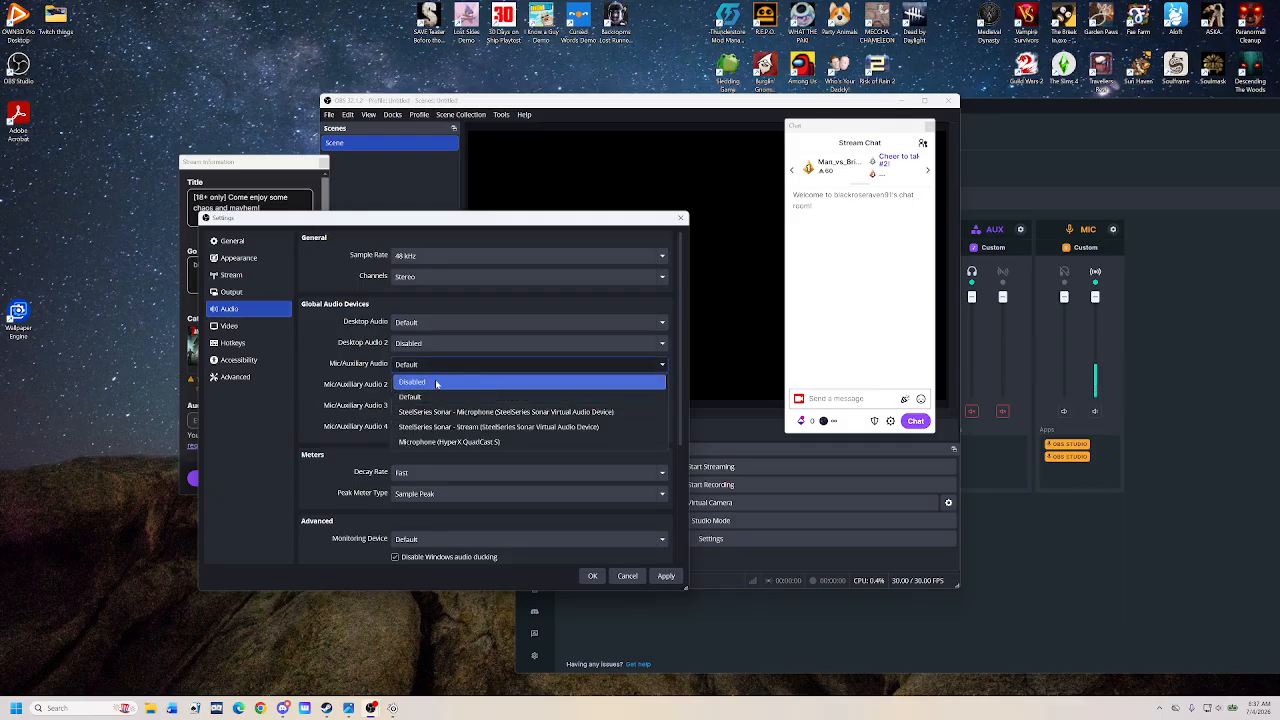
click(512, 412)
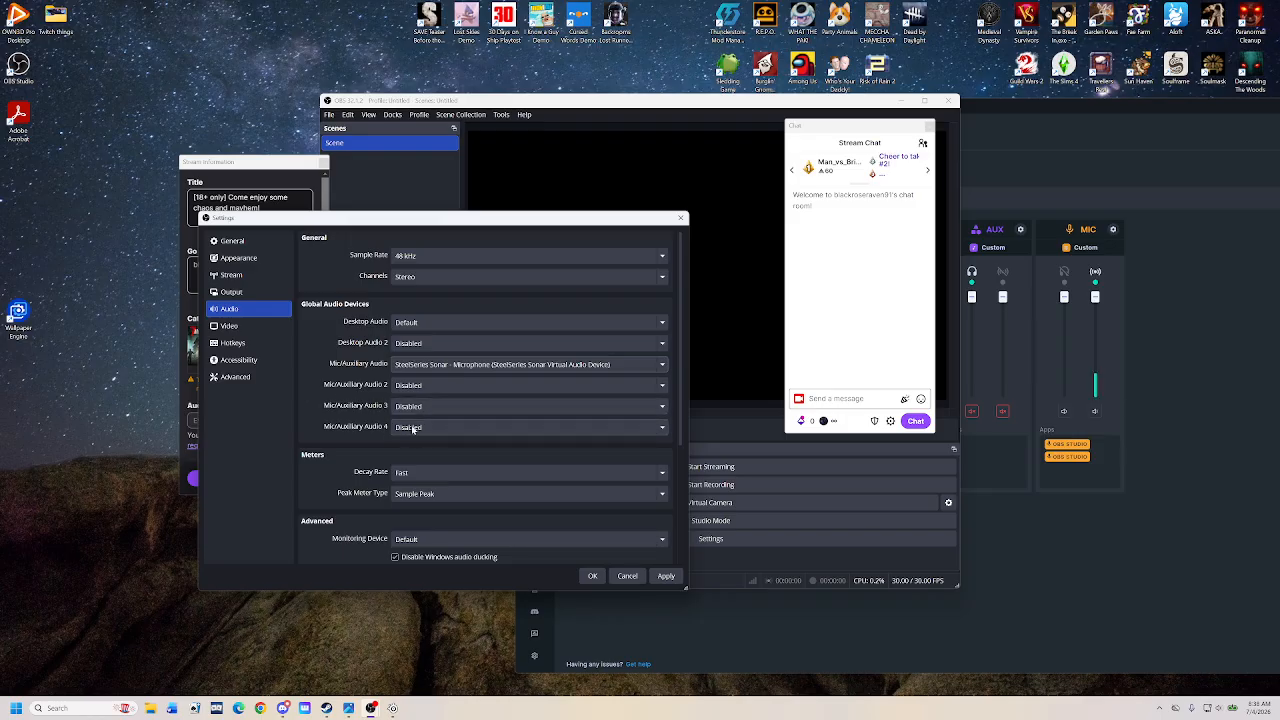
scroll(413, 429, down, 2)
scroll(409, 437, up, 2)
scroll(467, 454, down, 1)
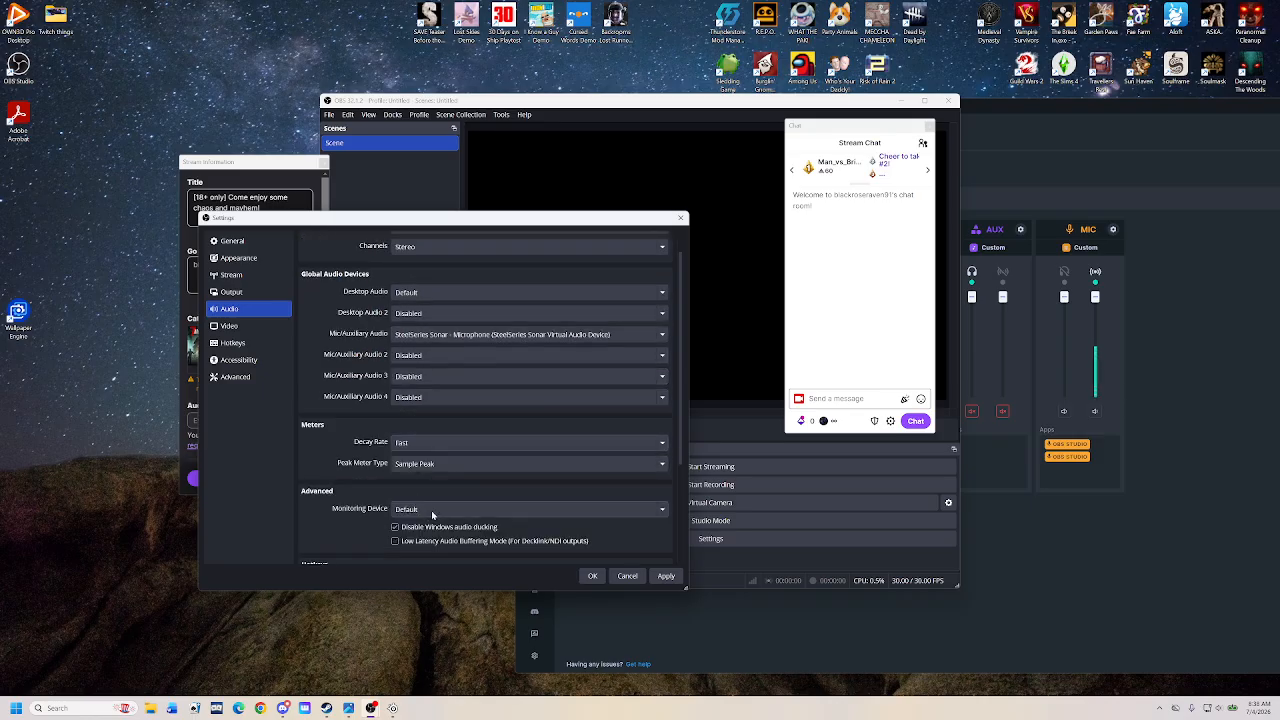
click(666, 576)
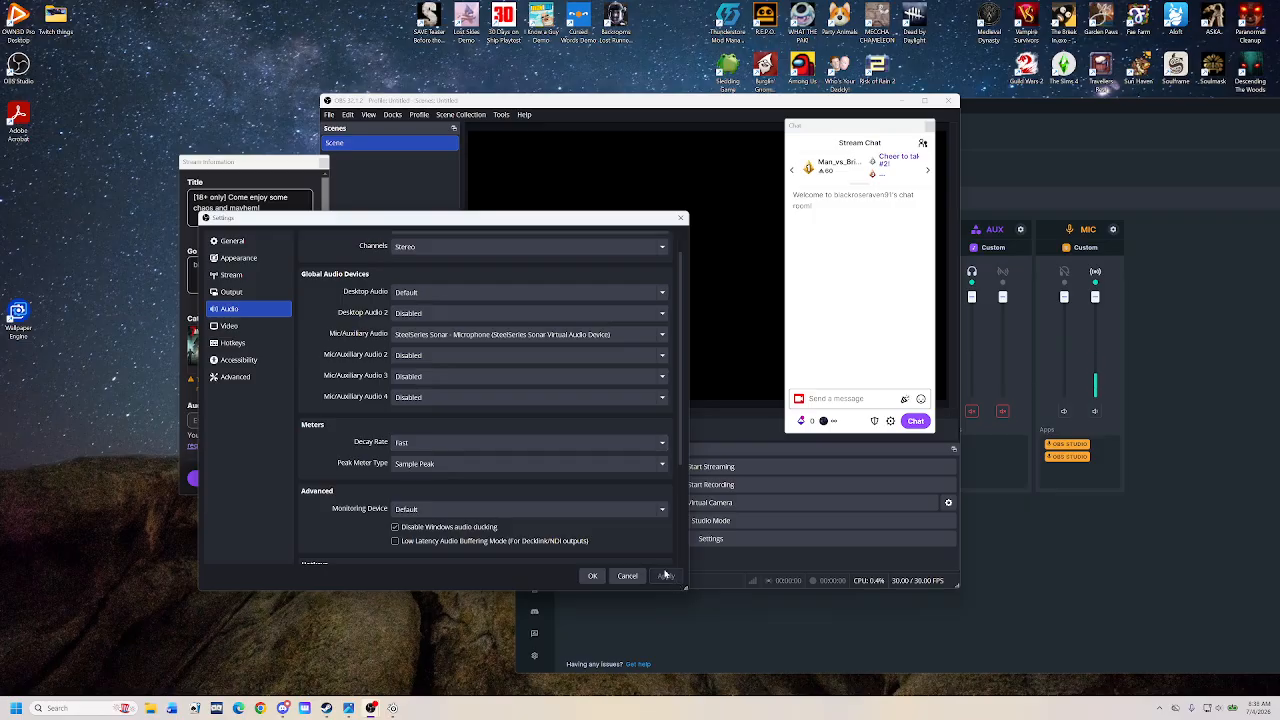
Step: View the video settings and try assigning the Home key to Start Streaming and the End key to Stop Streaming
click(245, 326)
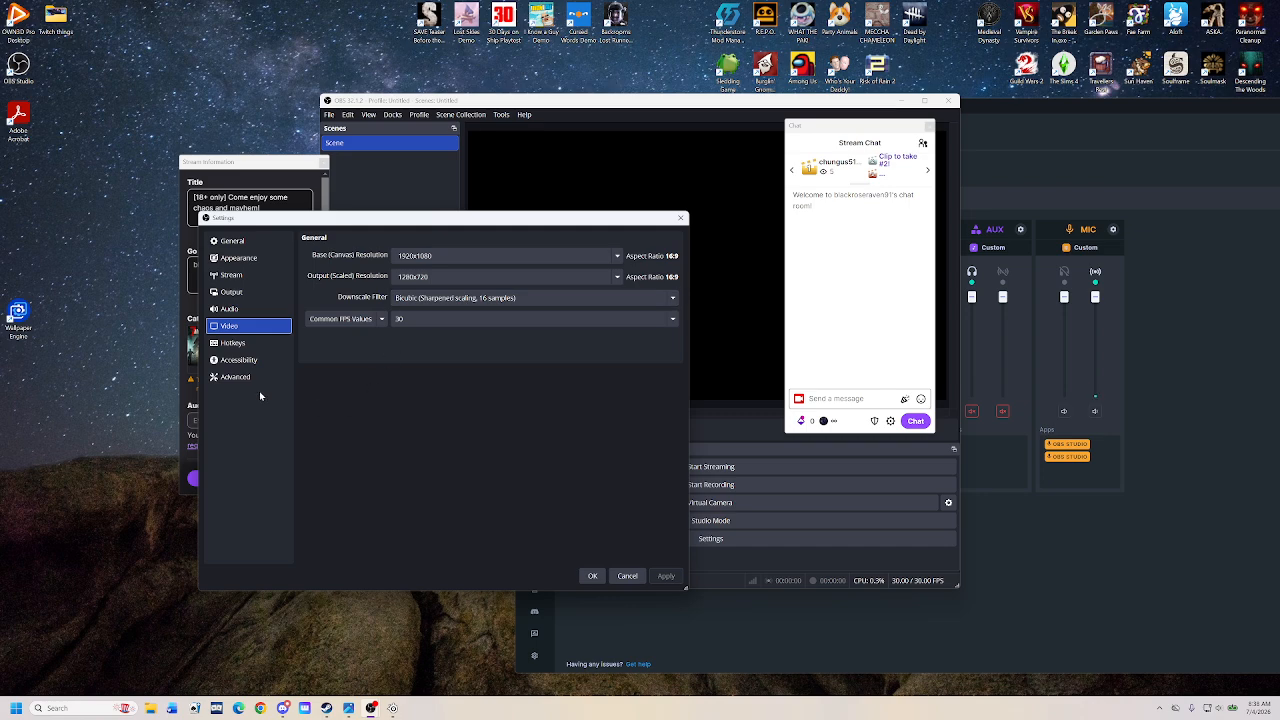
click(238, 342)
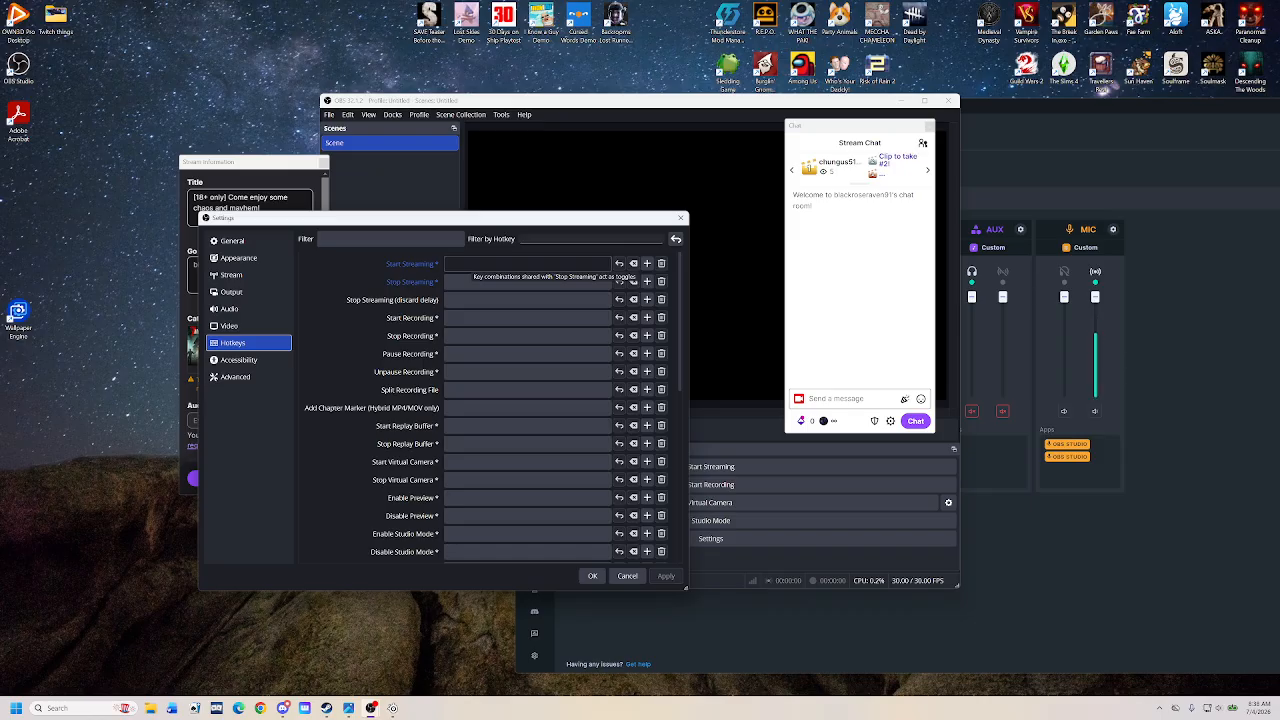
click(647, 263)
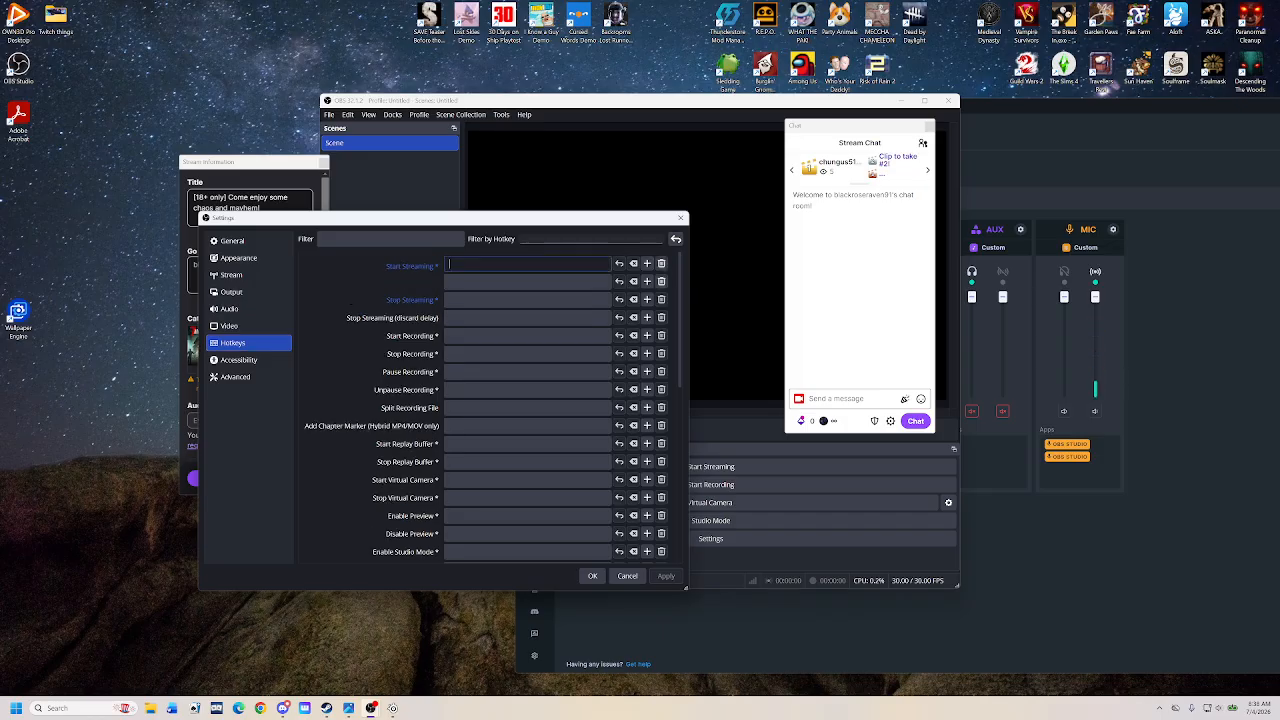
key(BackSpace)
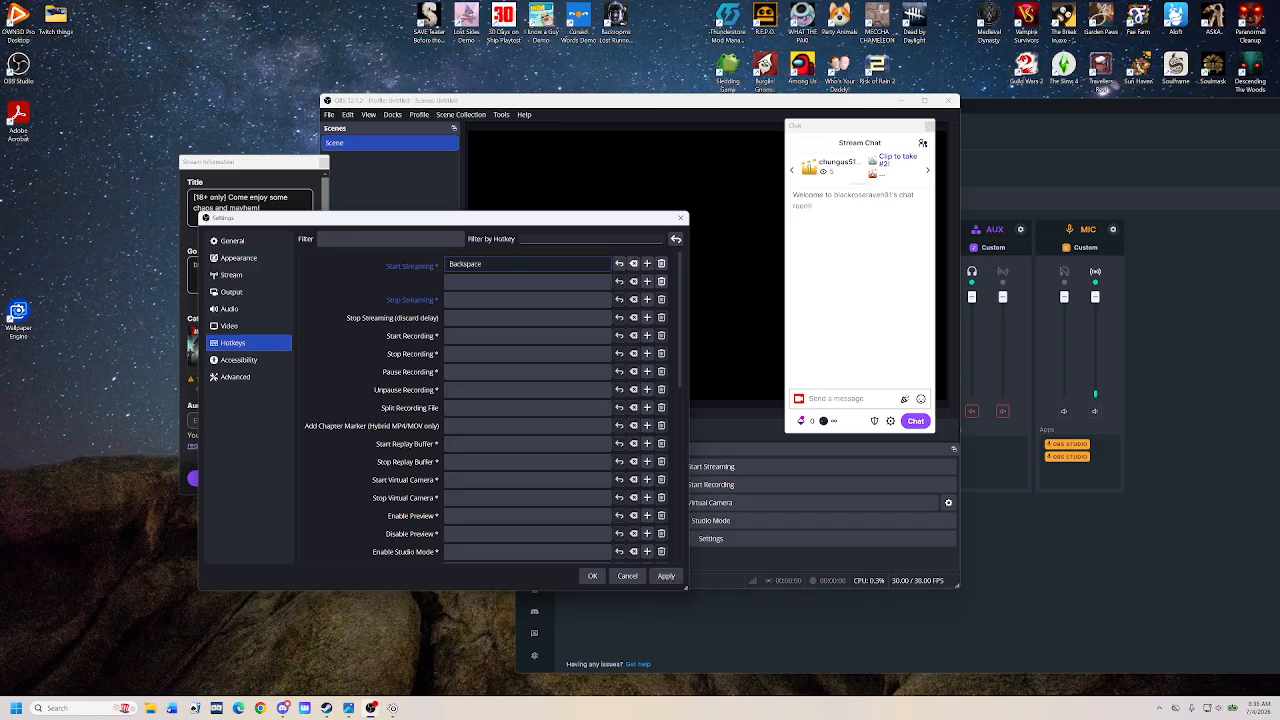
double_click(468, 264)
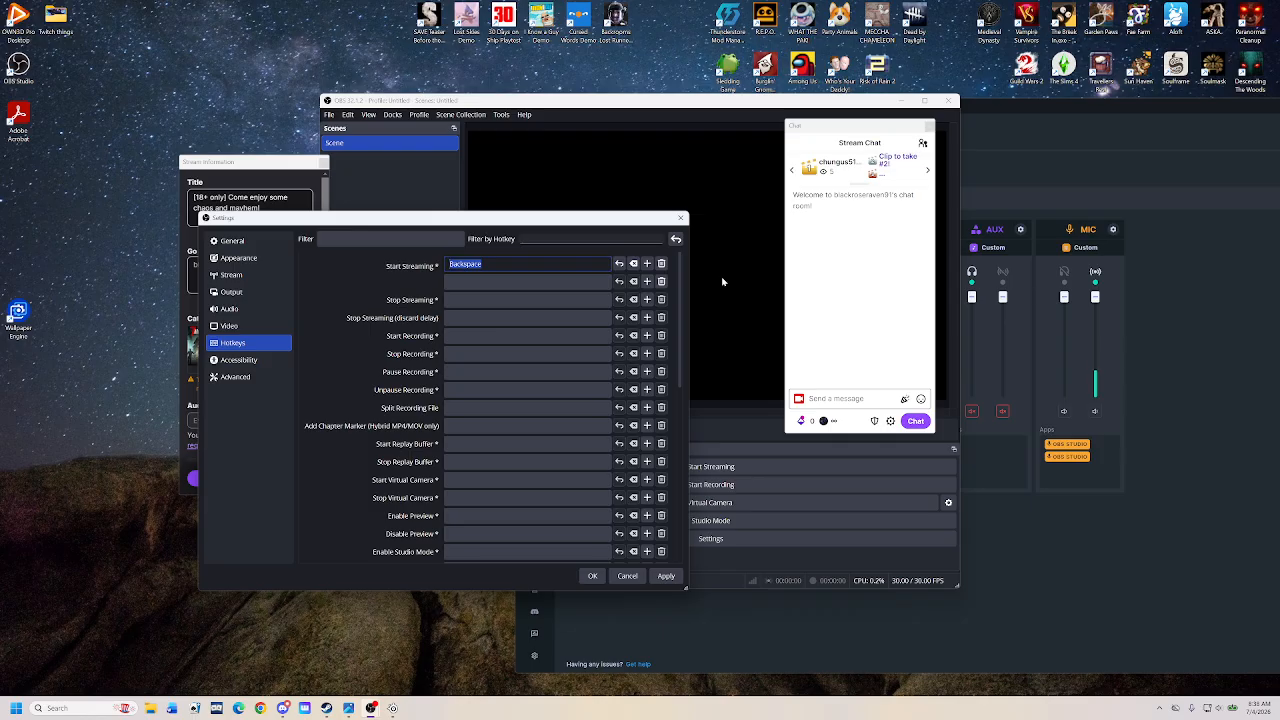
key(Home)
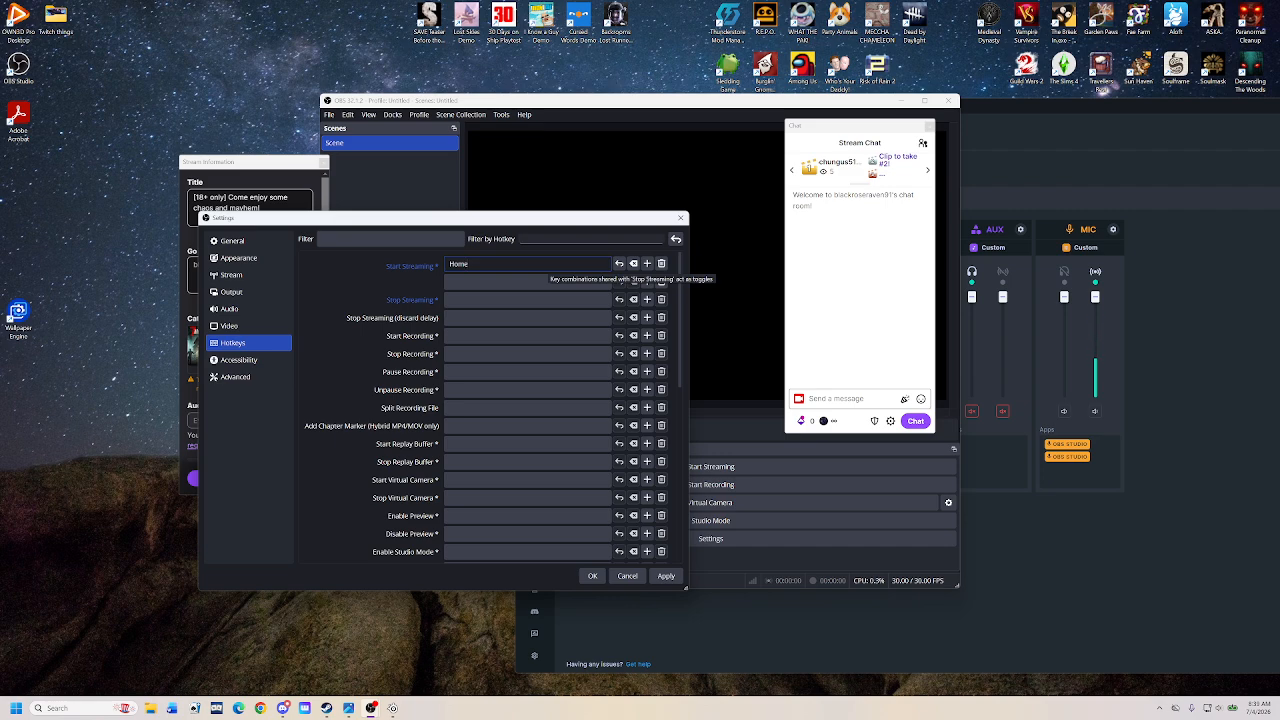
click(530, 300)
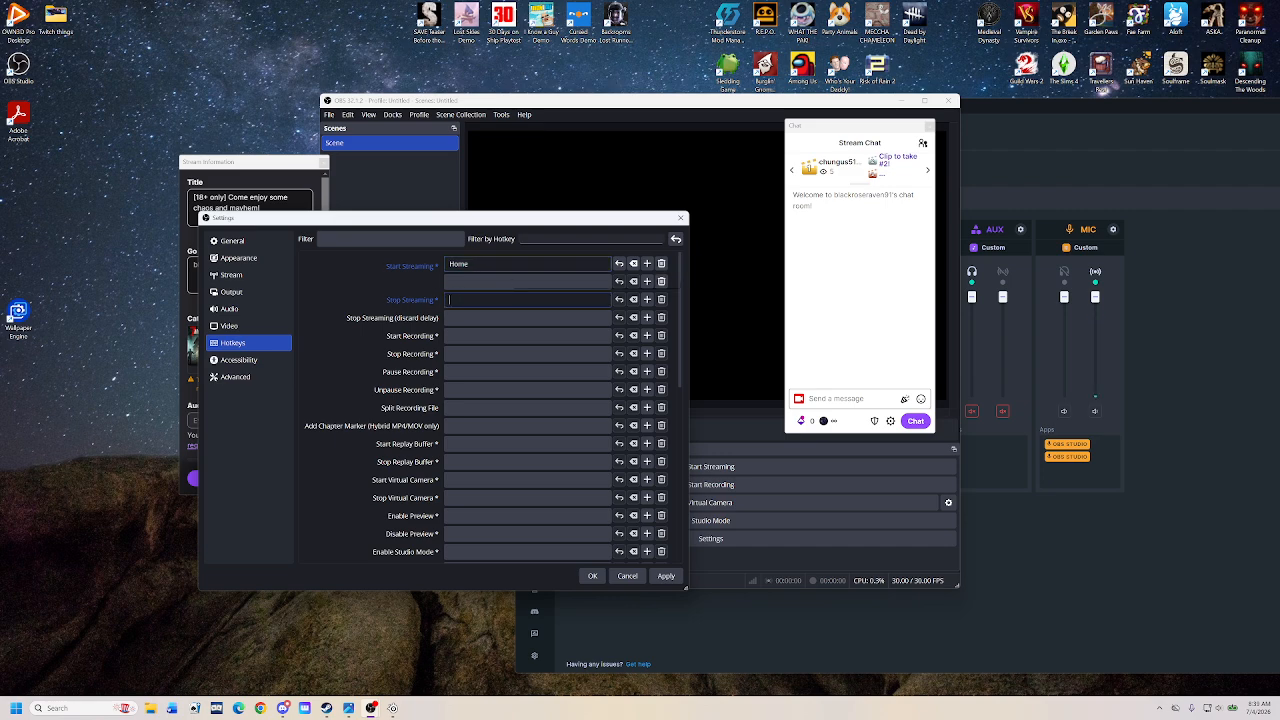
key(End)
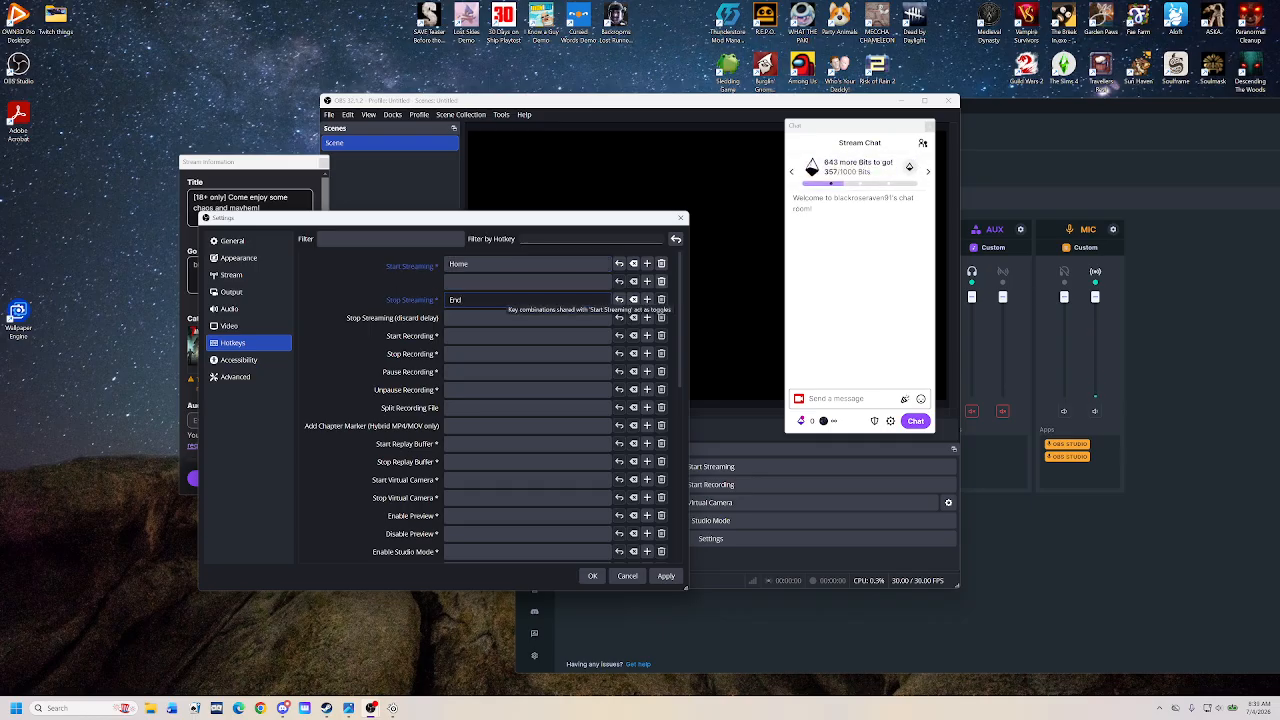
Step: Remove the hotkeys assigned to Start Streaming and Stop Streaming, including the extra Start Streaming entry
click(661, 264)
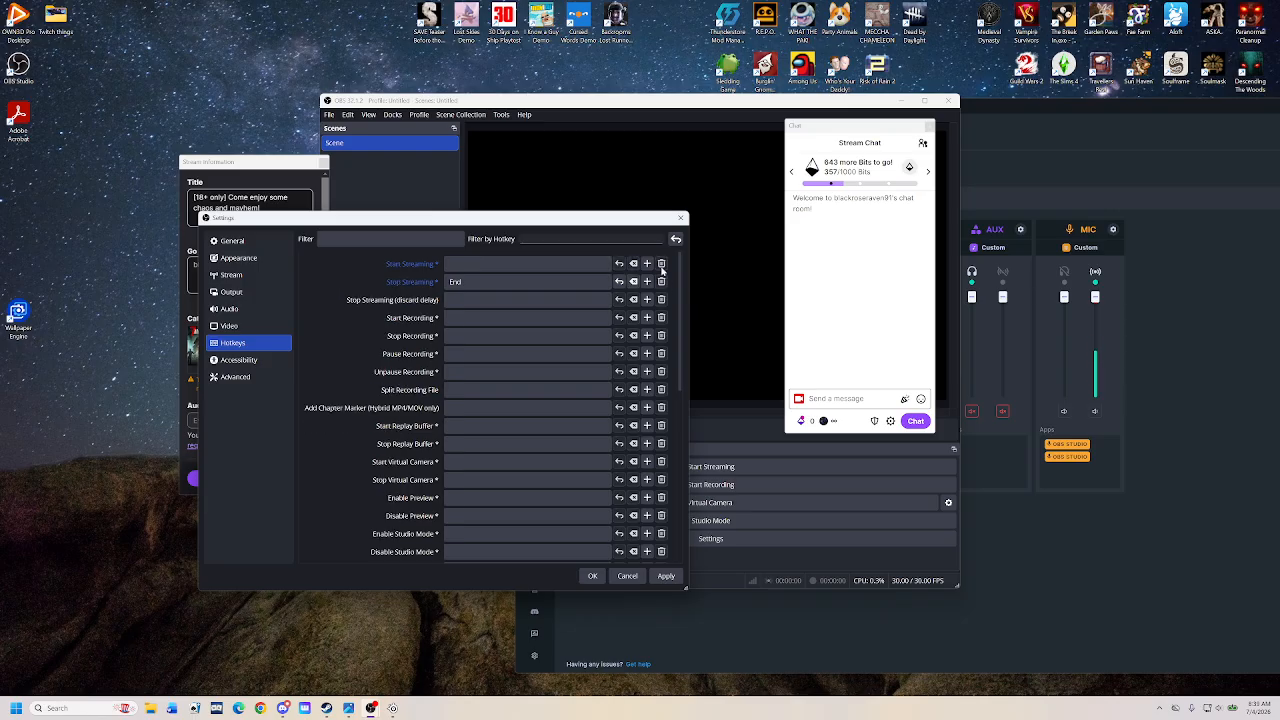
drag(468, 282, 426, 277)
key(BackSpace)
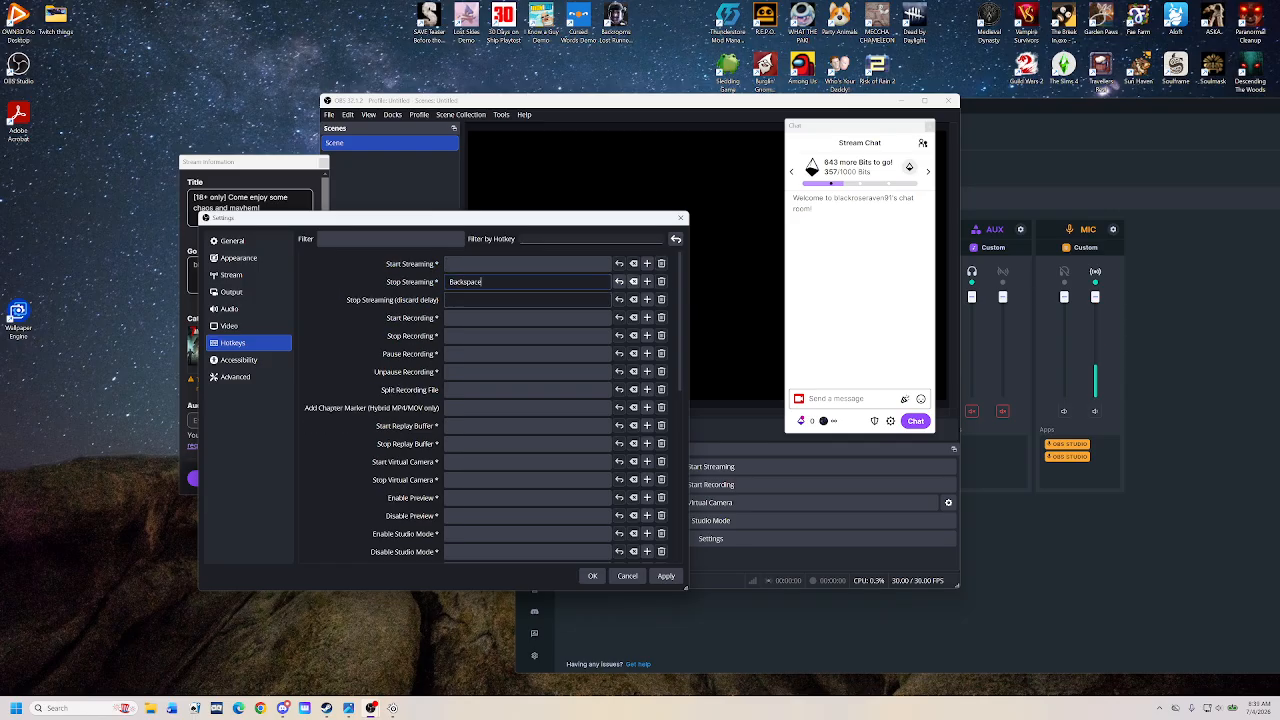
click(619, 282)
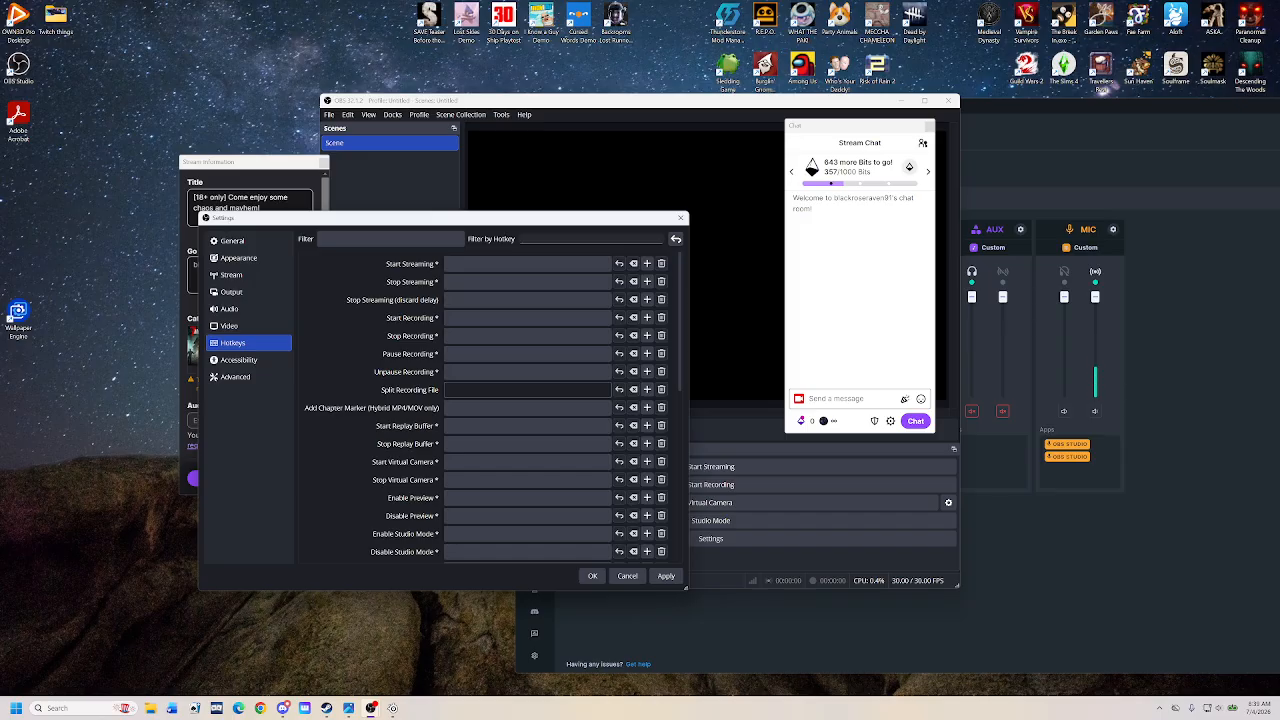
Step: Look through the remaining hotkey actions down to the quick transitions and glance at the accessibility colors
scroll(527, 389, down, 2)
scroll(527, 450, down, 1)
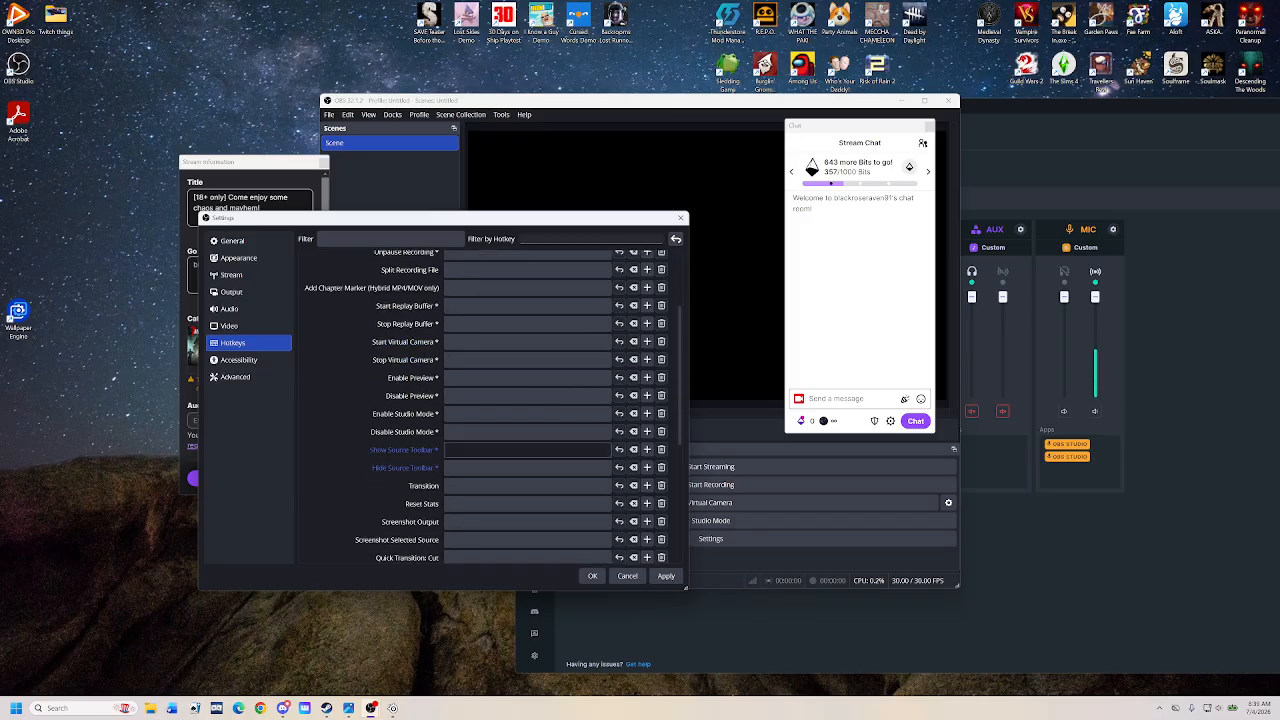
scroll(527, 485, down, 1)
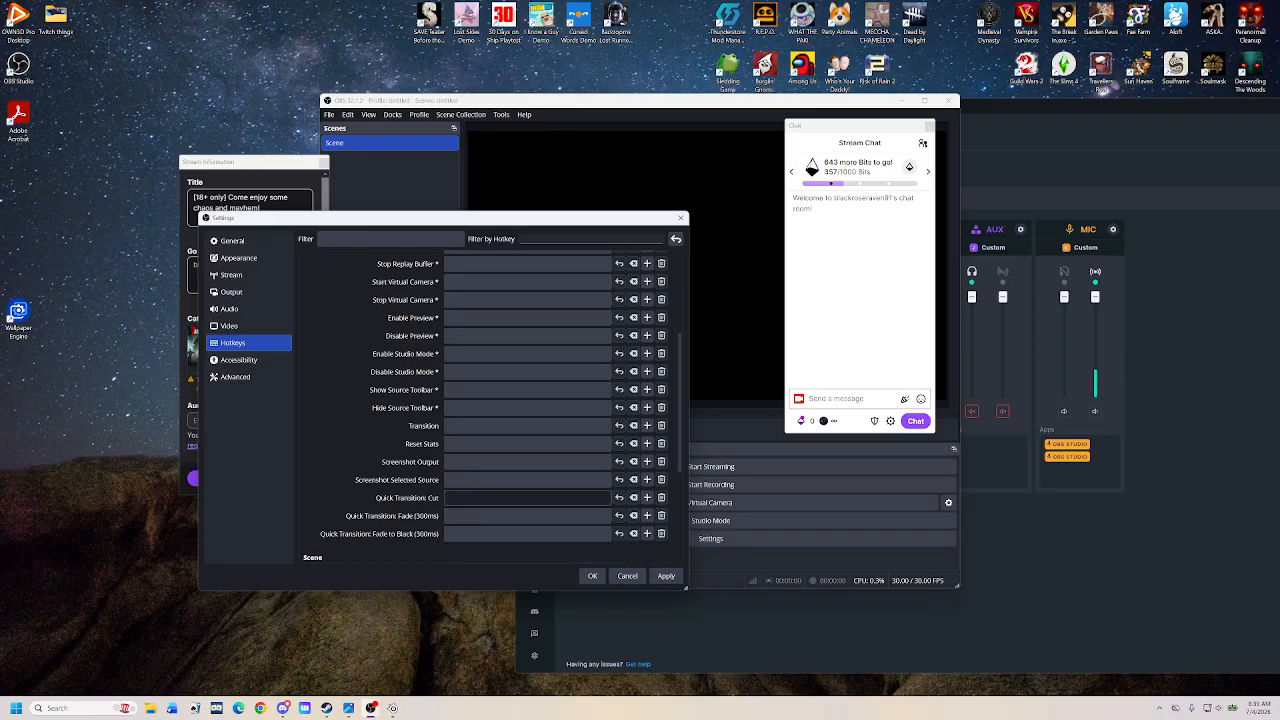
scroll(527, 497, up, 1)
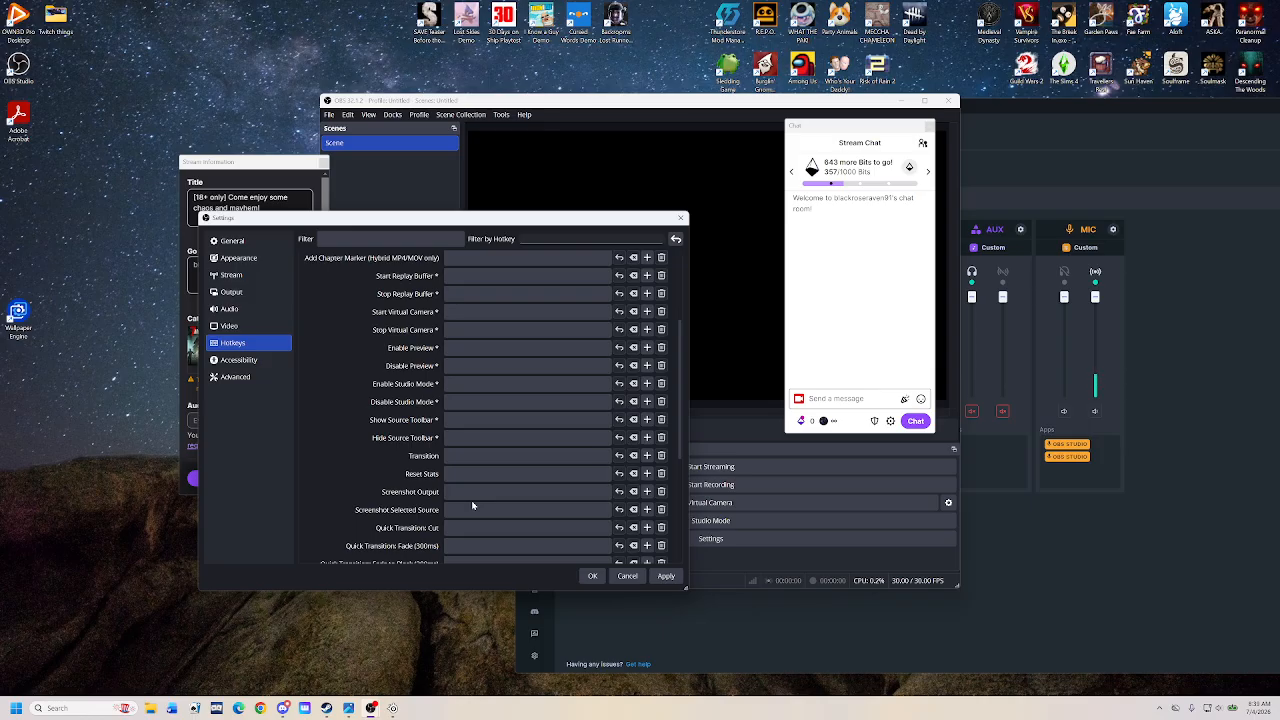
click(238, 359)
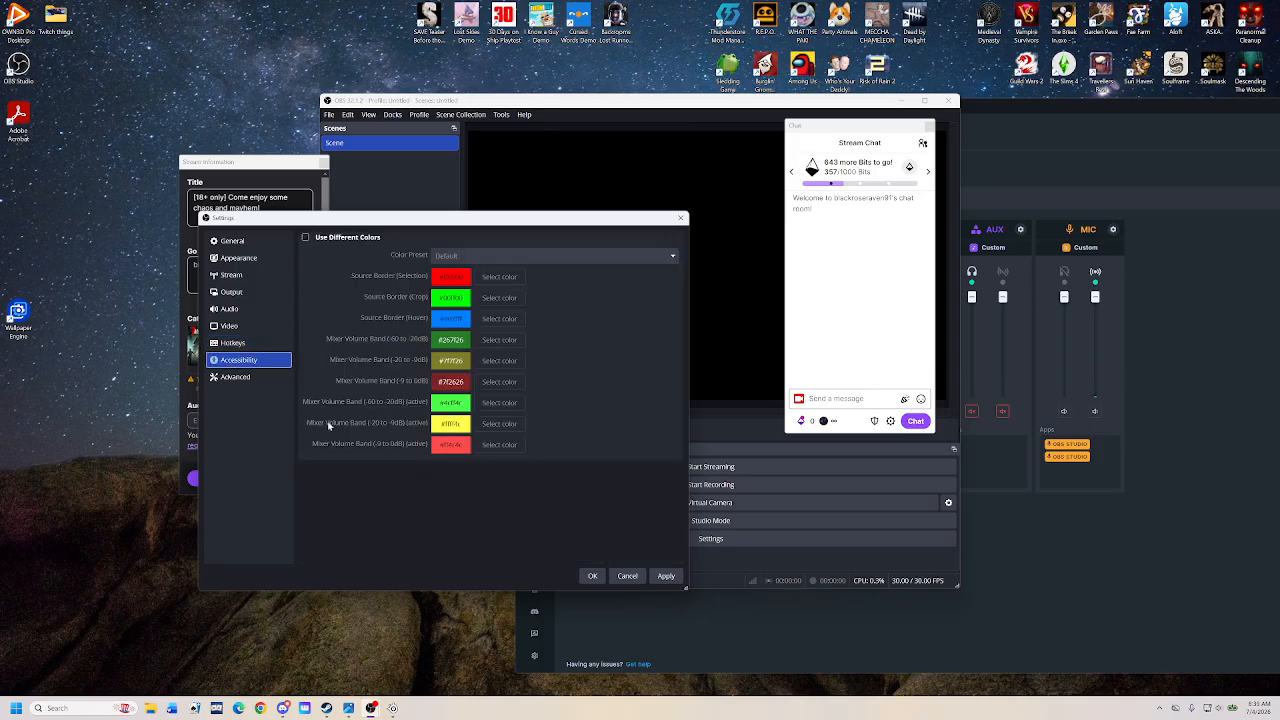
click(270, 343)
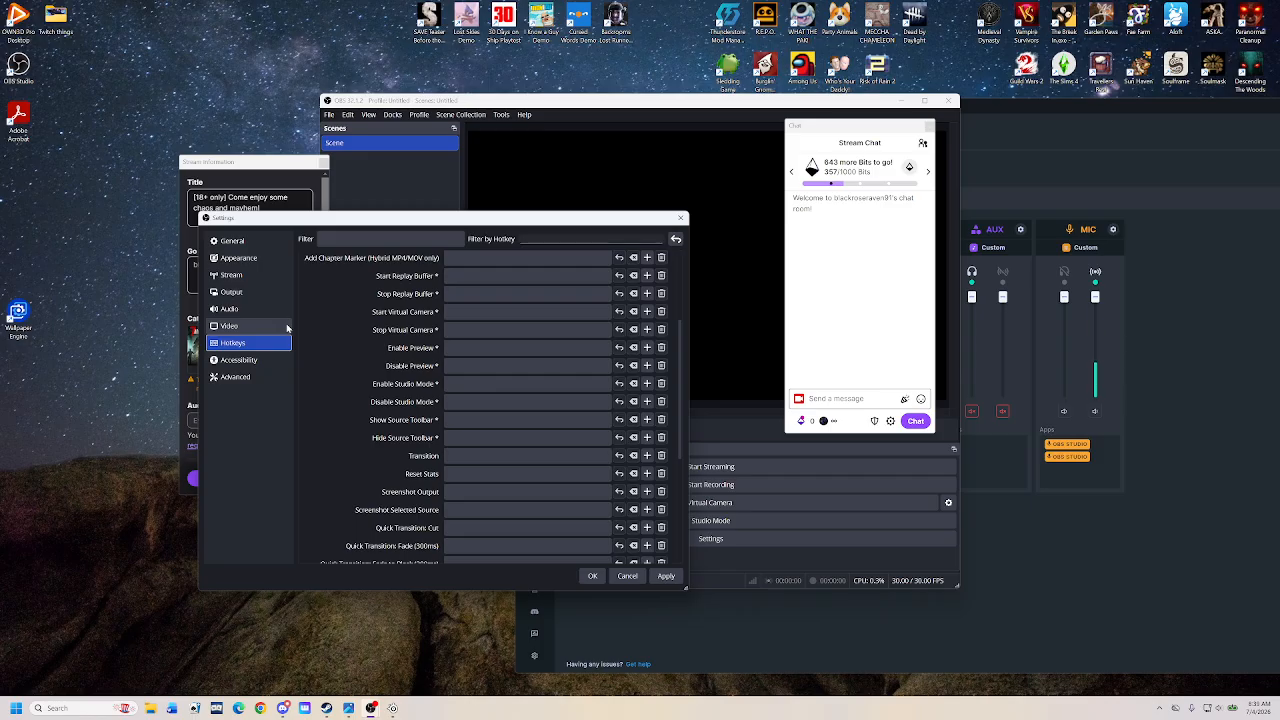
Step: Enable Use Different Colors in the accessibility settings, try the Color Blind Alternative preset, and set the color preset to Custom
click(282, 360)
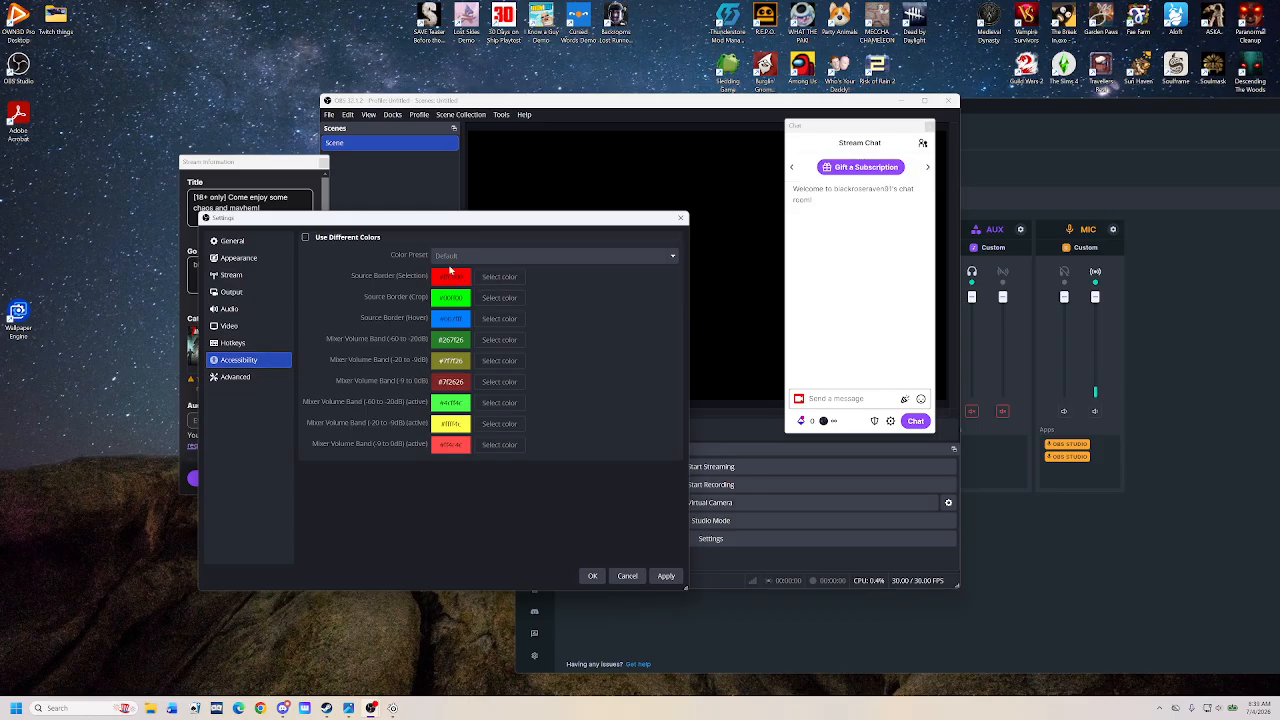
click(305, 237)
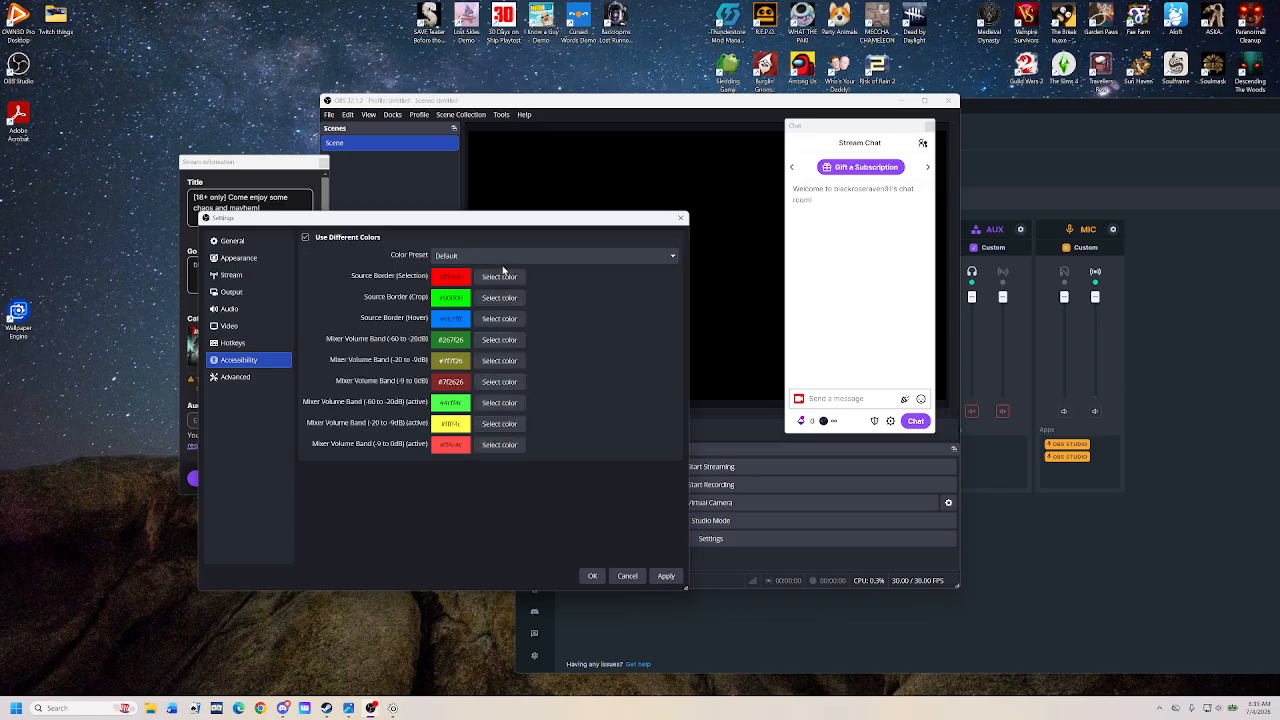
click(483, 256)
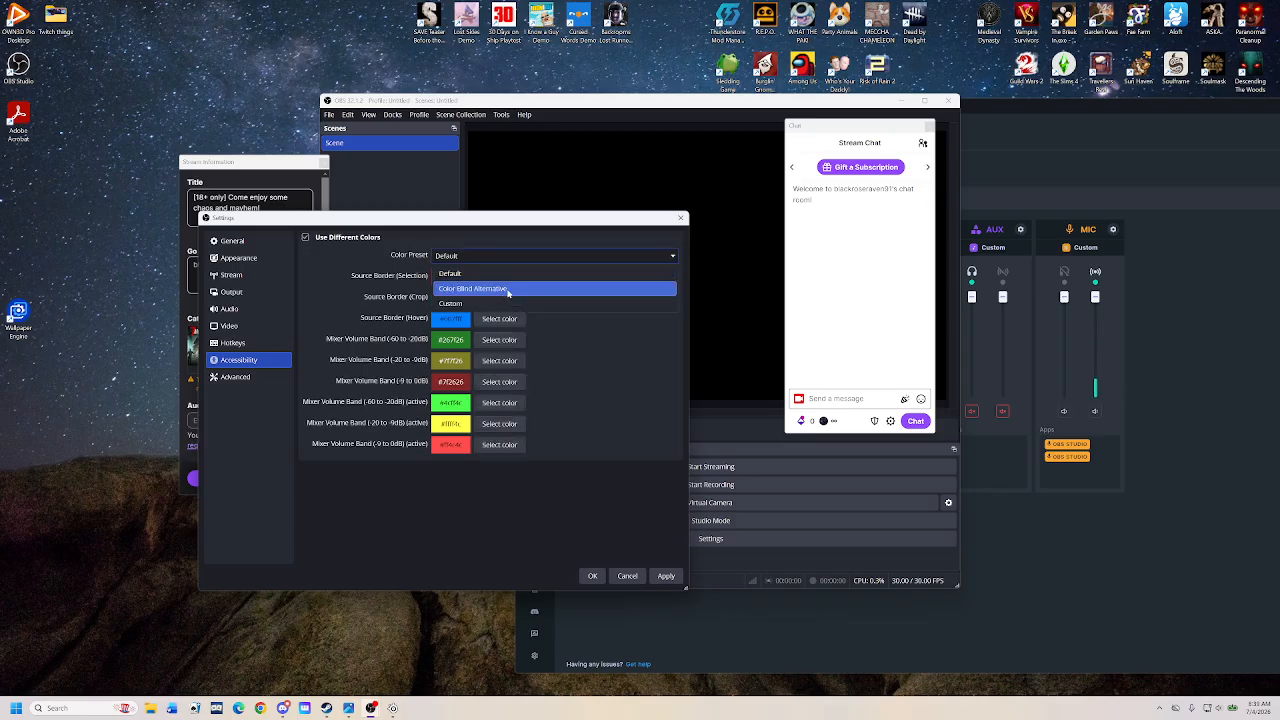
click(505, 290)
click(452, 258)
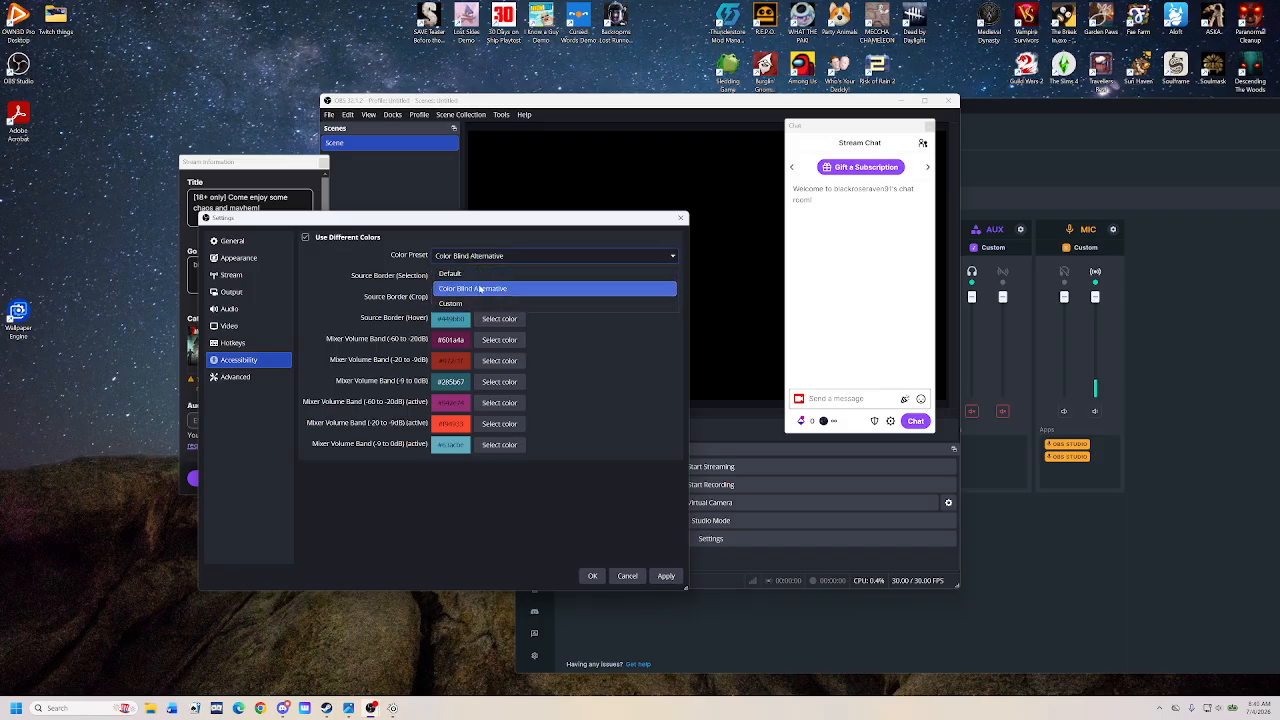
click(497, 284)
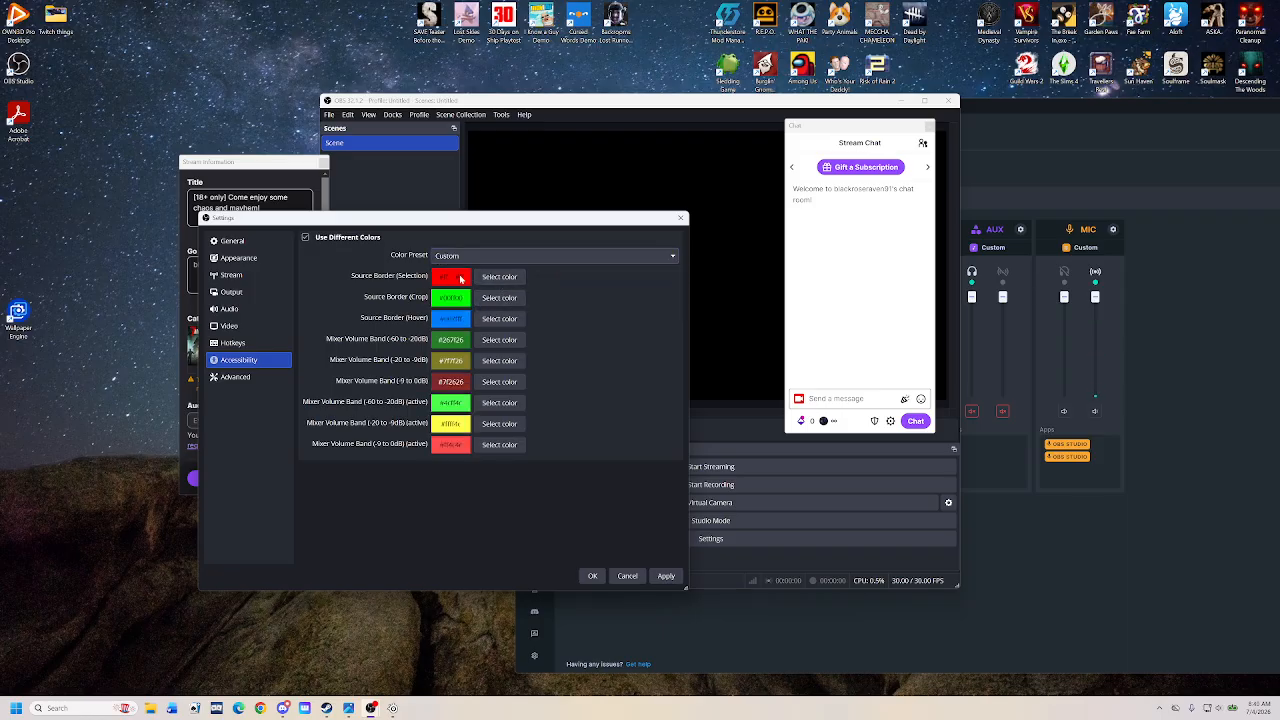
Step: Set the Source Border (Selection) color to pure blue, #0000ff
click(485, 278)
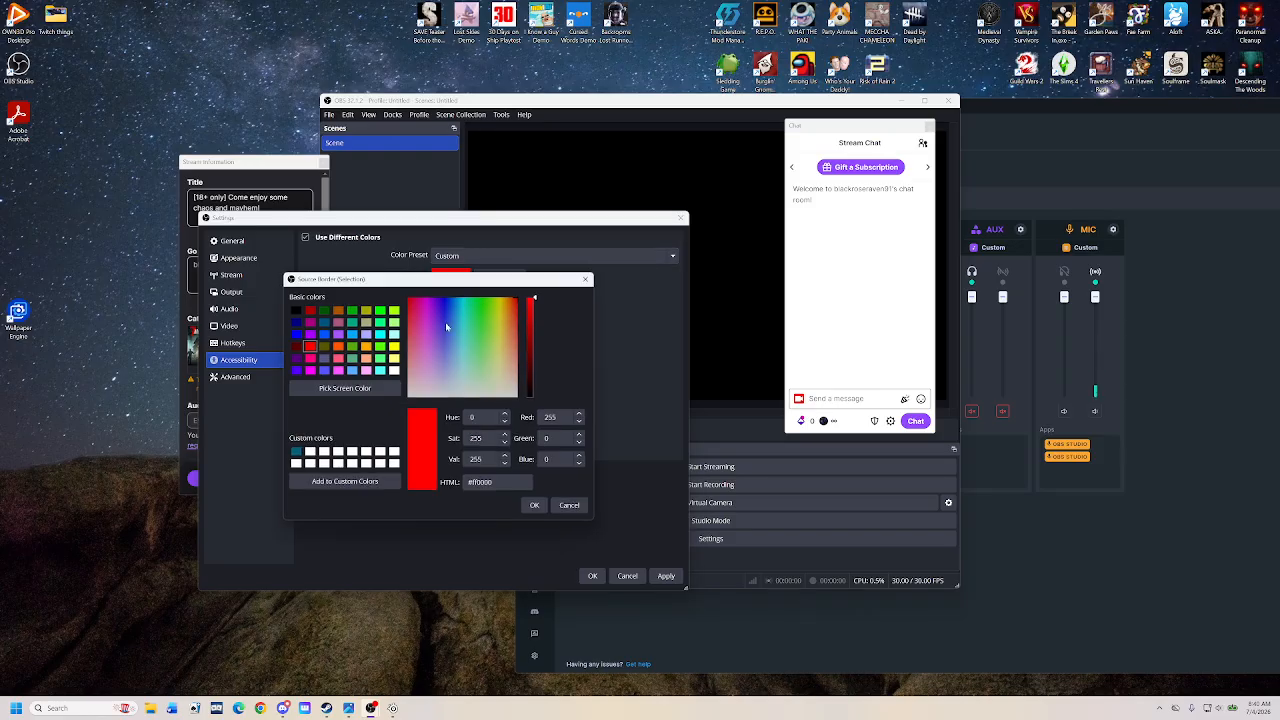
drag(445, 322, 443, 297)
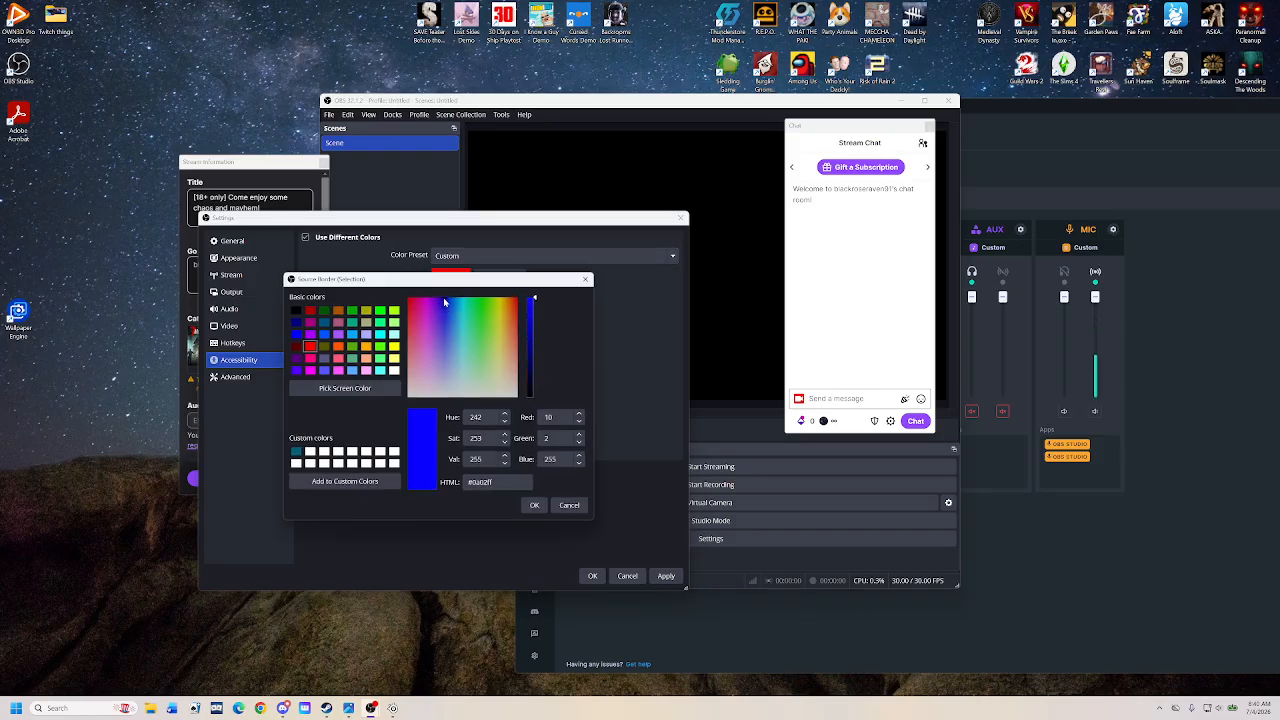
click(296, 322)
click(296, 334)
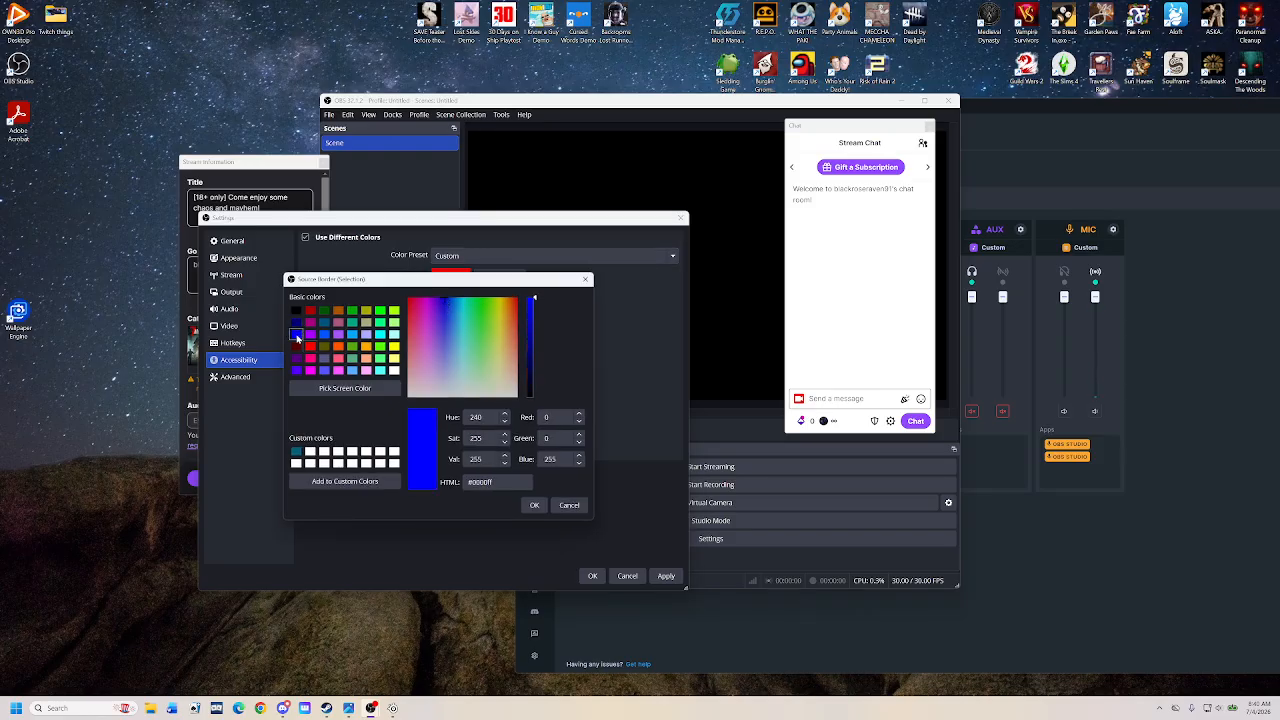
click(533, 505)
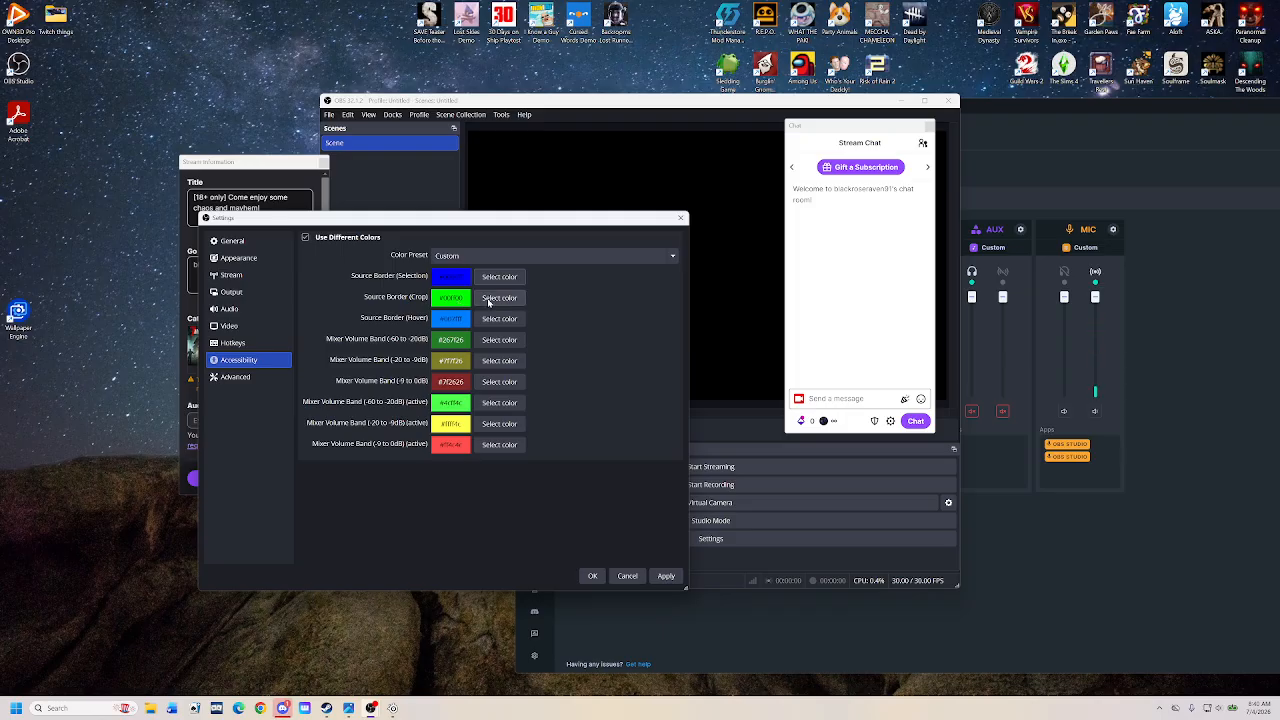
Step: Set the Source Border (Crop) color to dark purple, #55007f
click(489, 299)
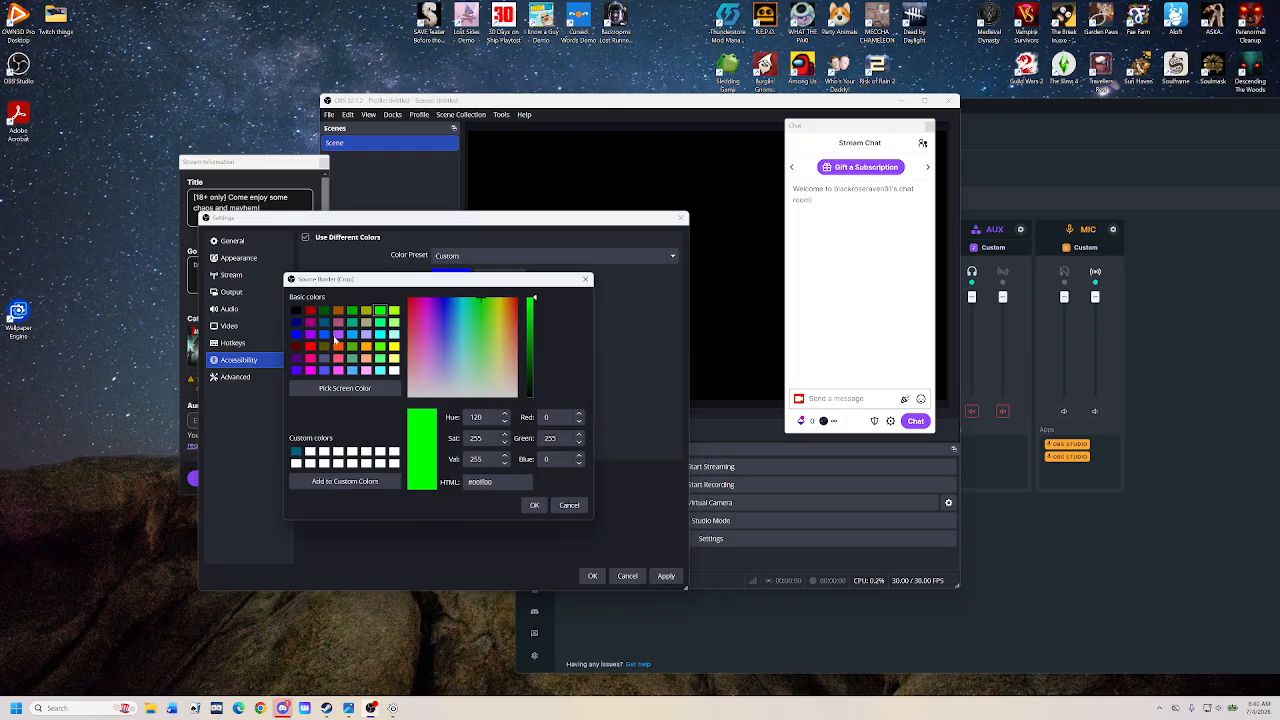
click(324, 334)
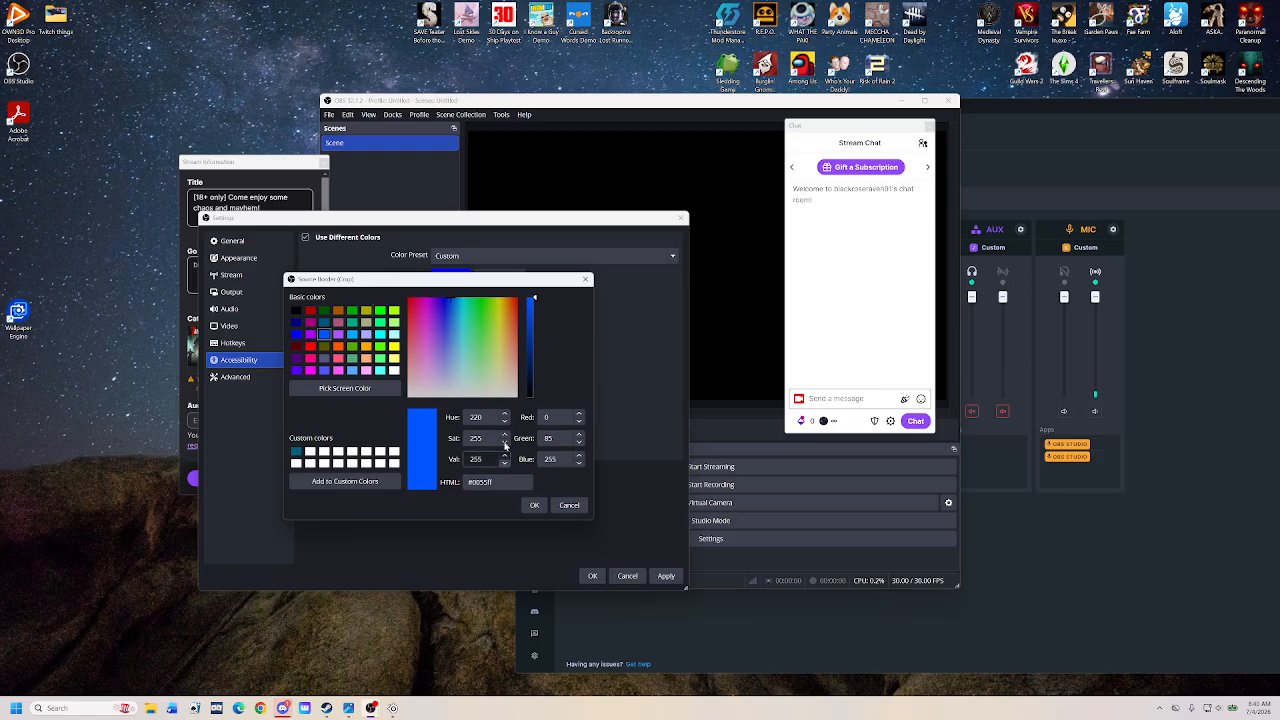
click(295, 358)
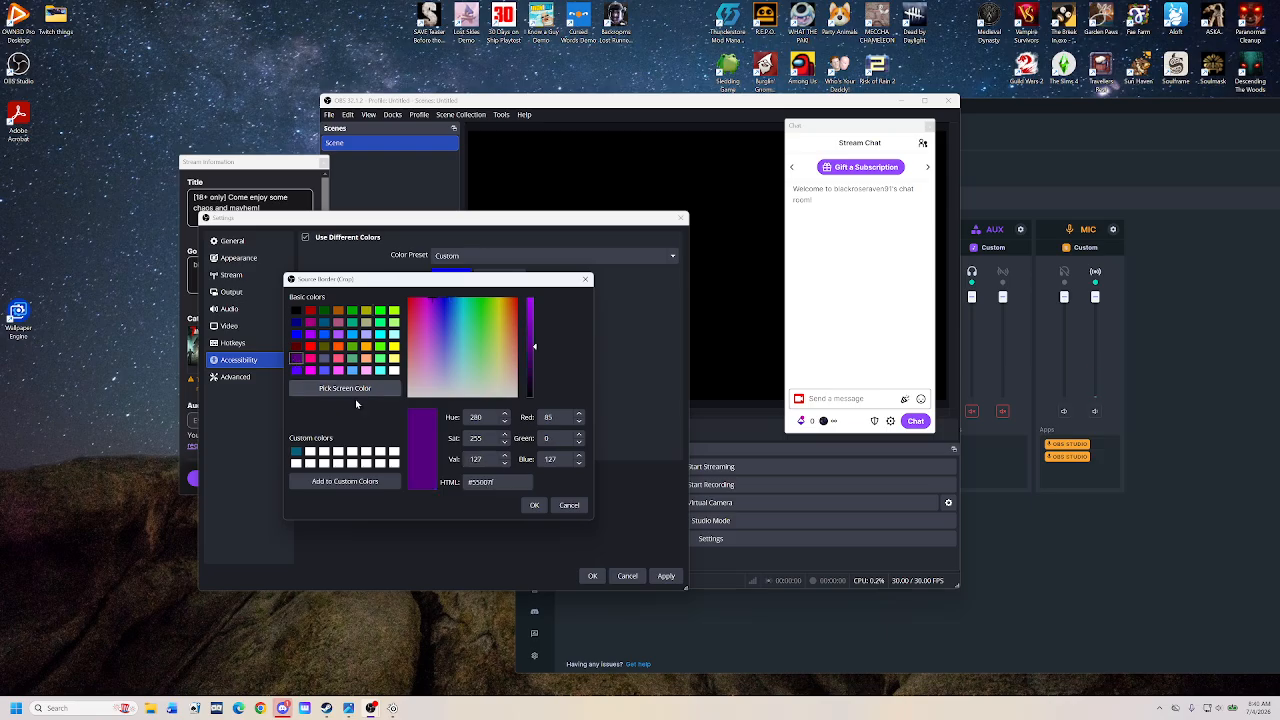
click(534, 505)
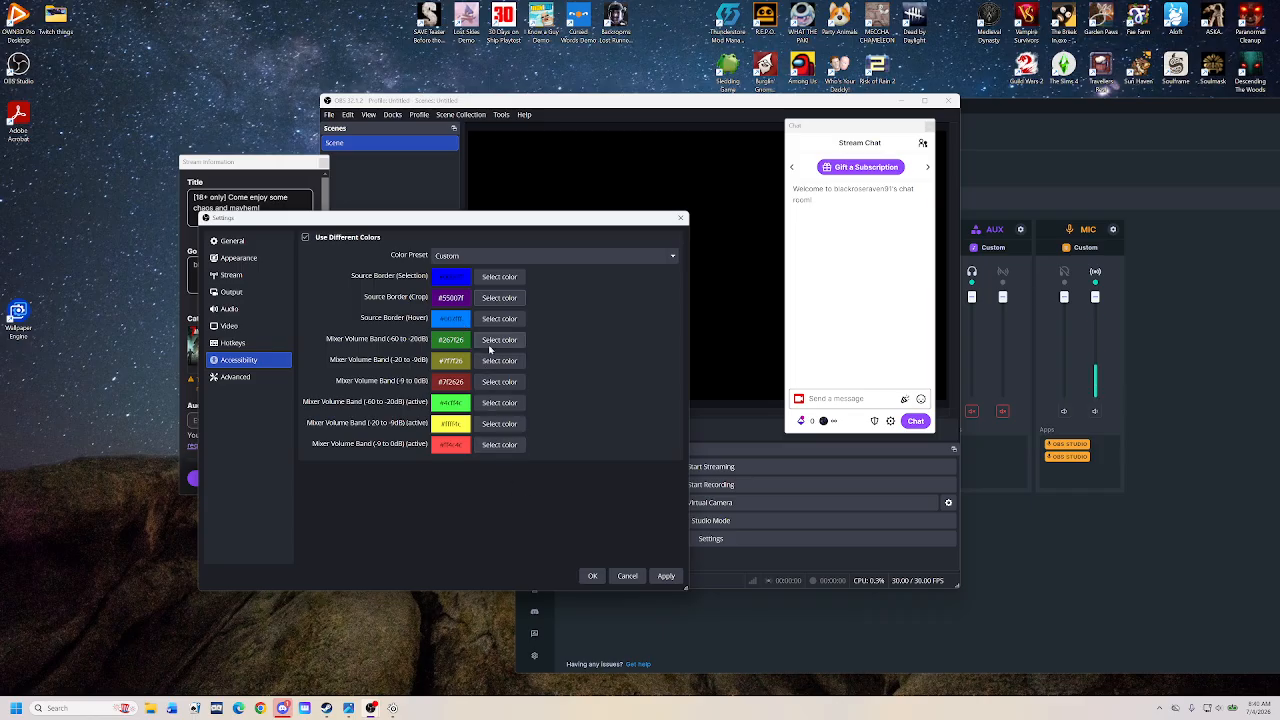
Step: Set the Mixer Volume Band (-9 to 0dB) color to the saved custom teal, #02607d
click(490, 385)
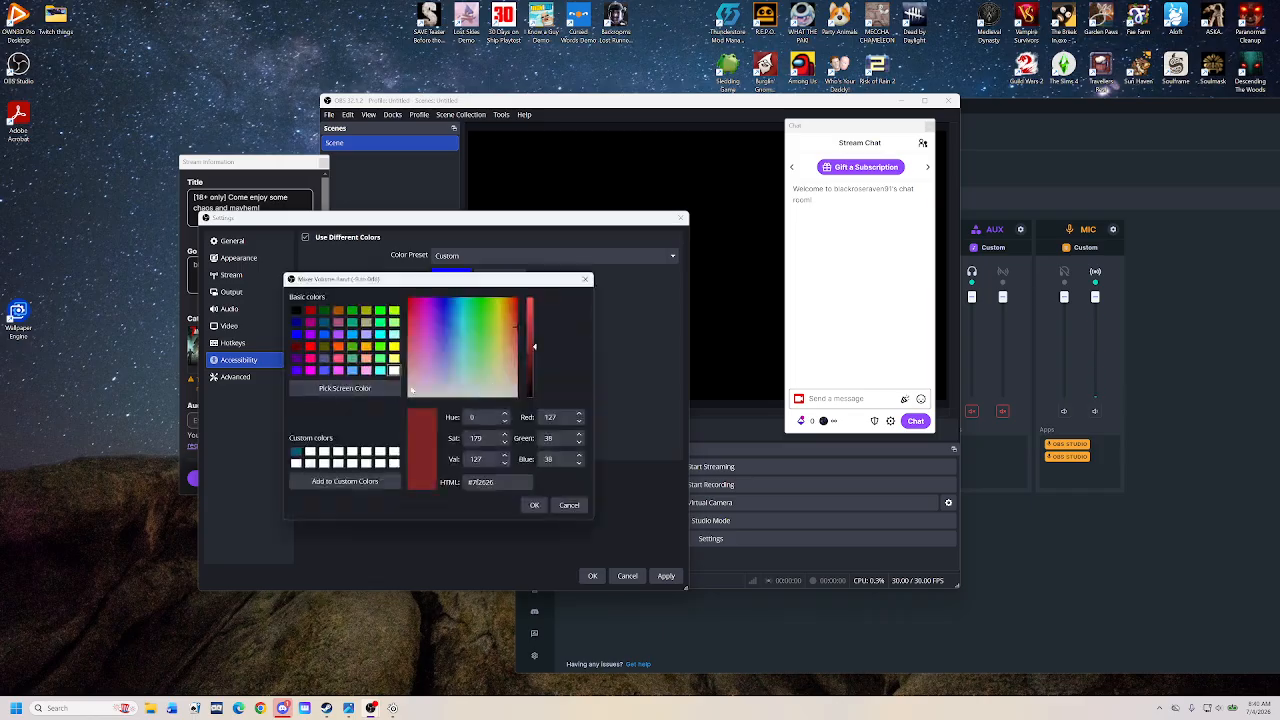
click(297, 453)
click(533, 504)
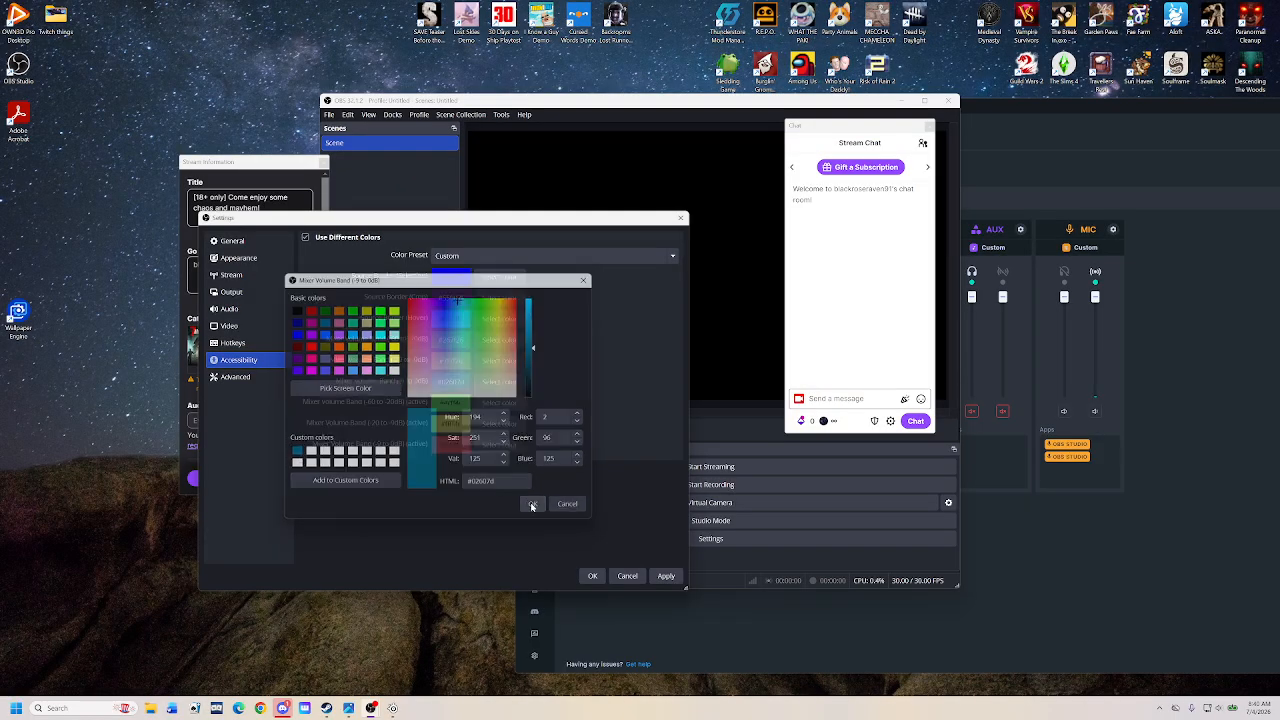
Step: Set the Mixer Volume Band (-60 to -20dB) color to light blue #00aaff, and replace it with a blue-violet basic color
click(490, 340)
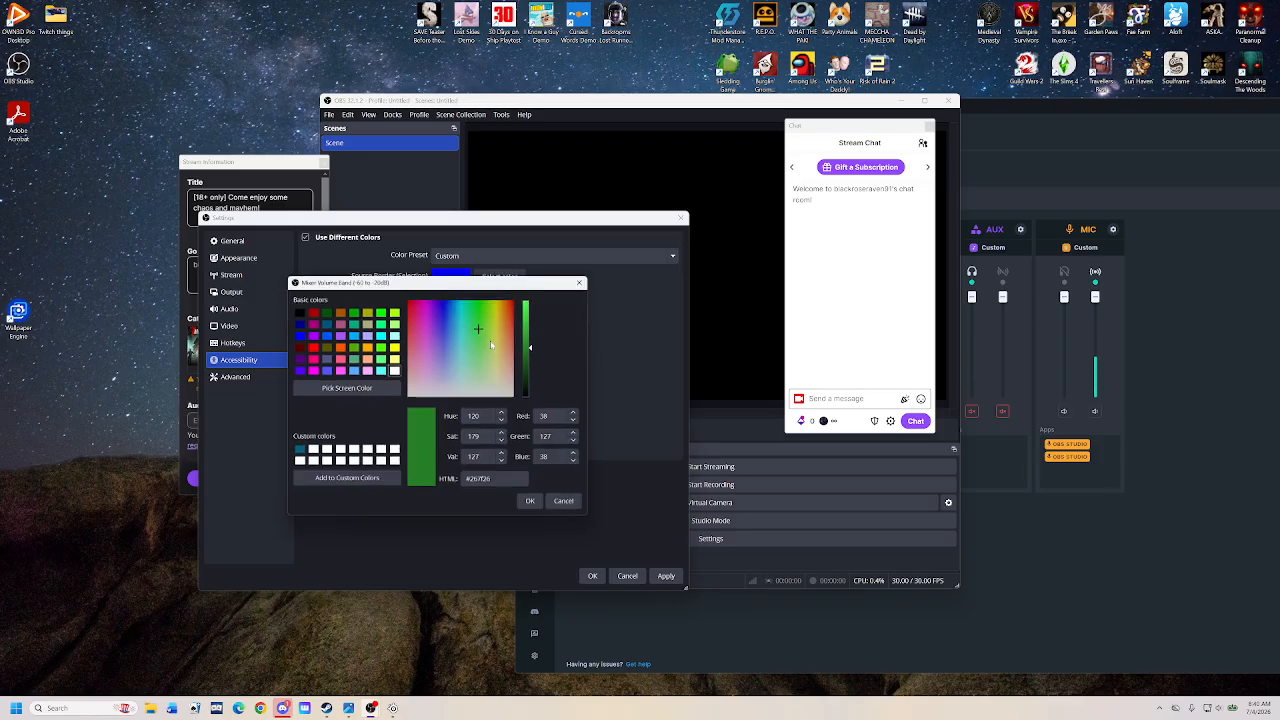
click(354, 336)
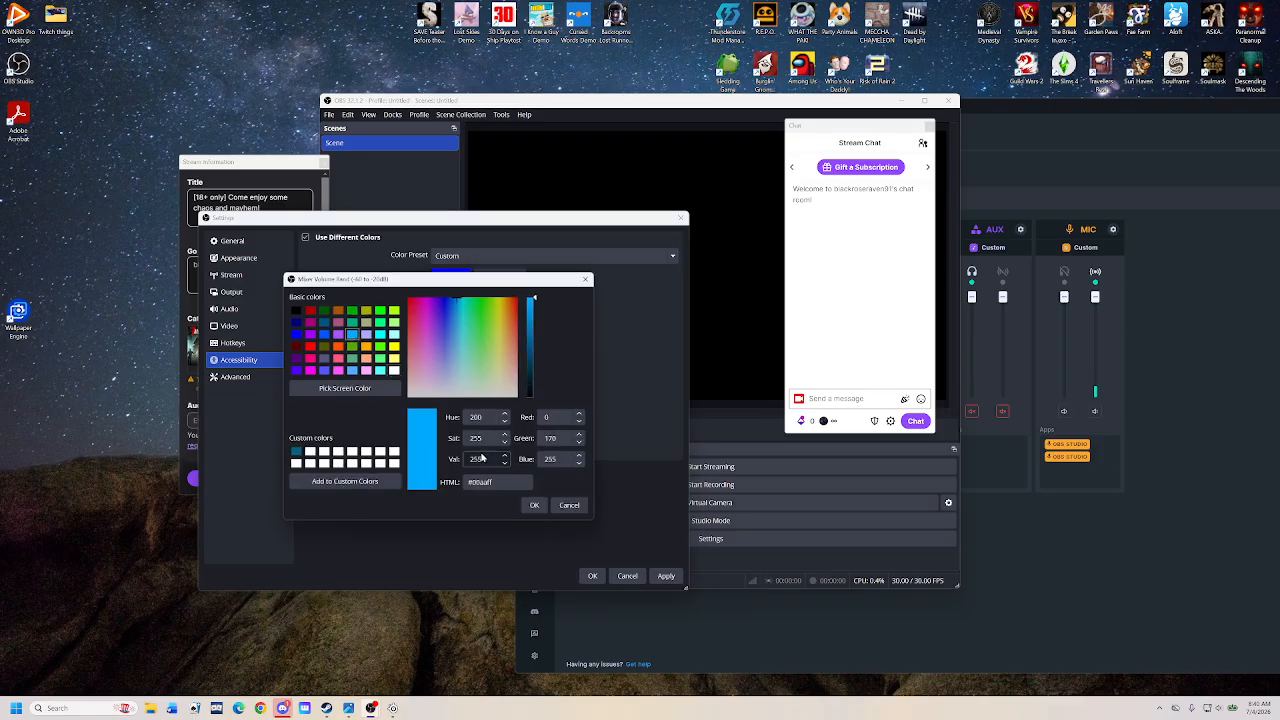
click(534, 505)
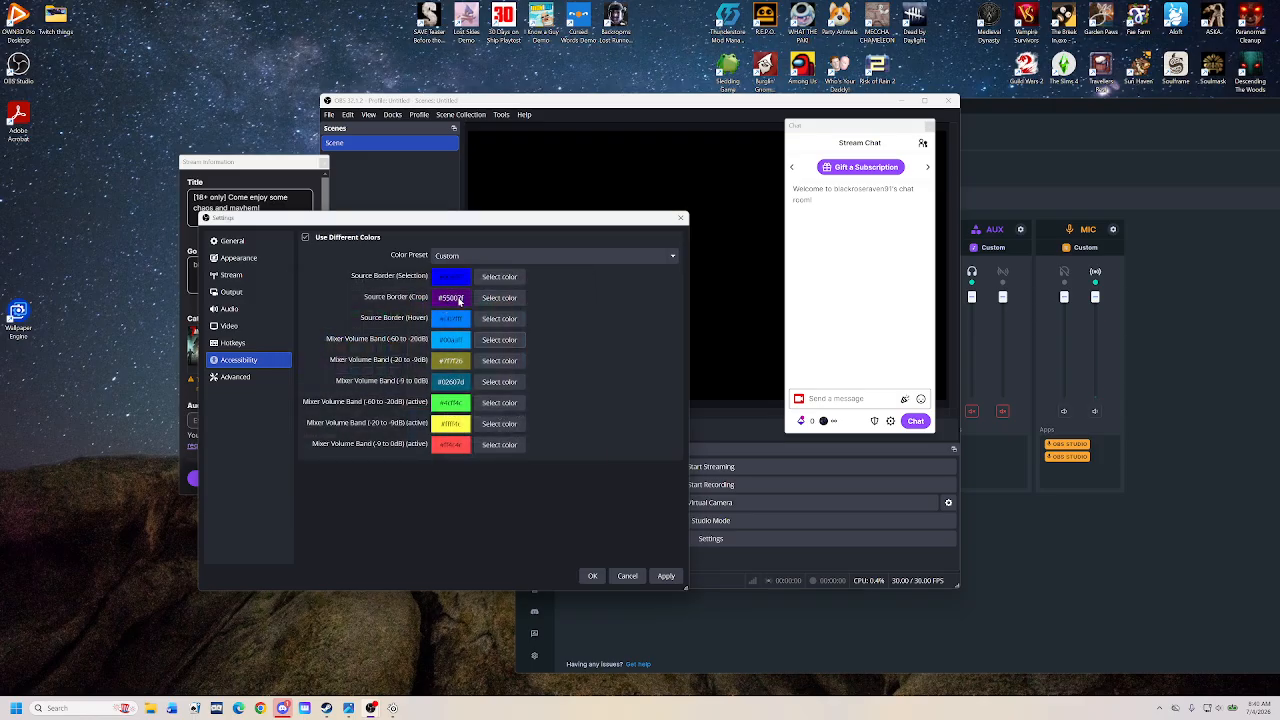
click(492, 340)
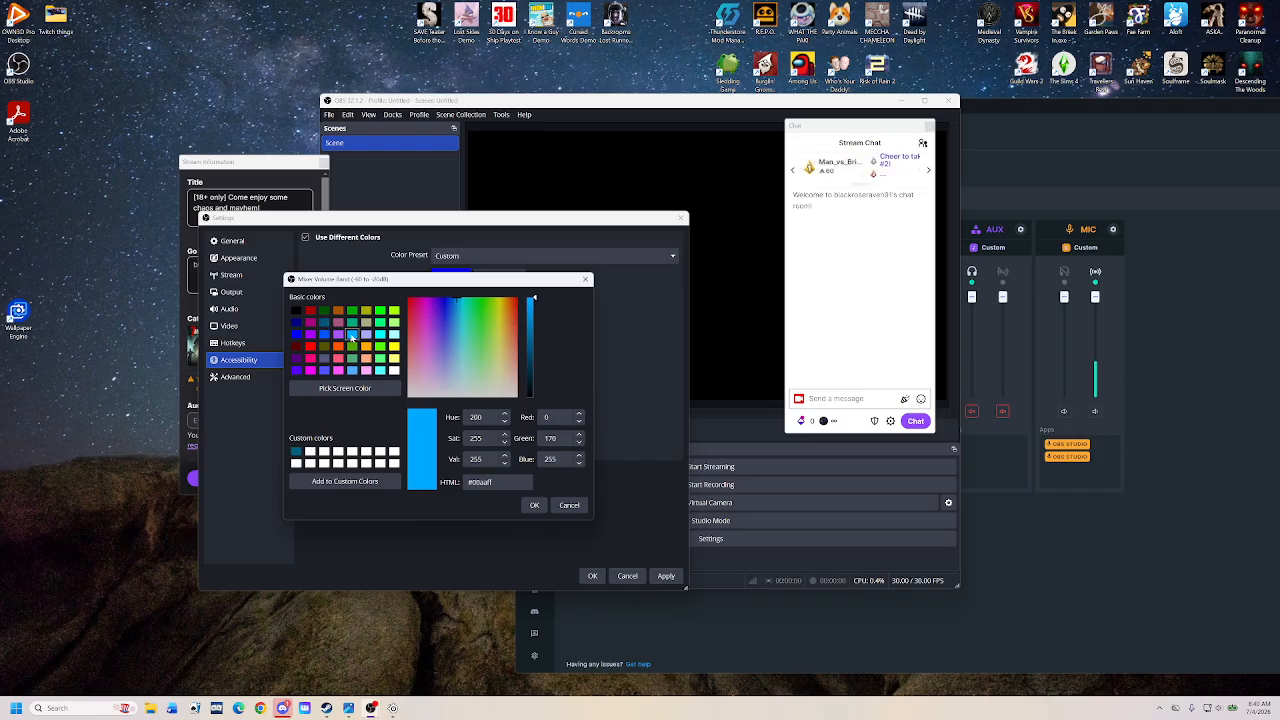
click(297, 360)
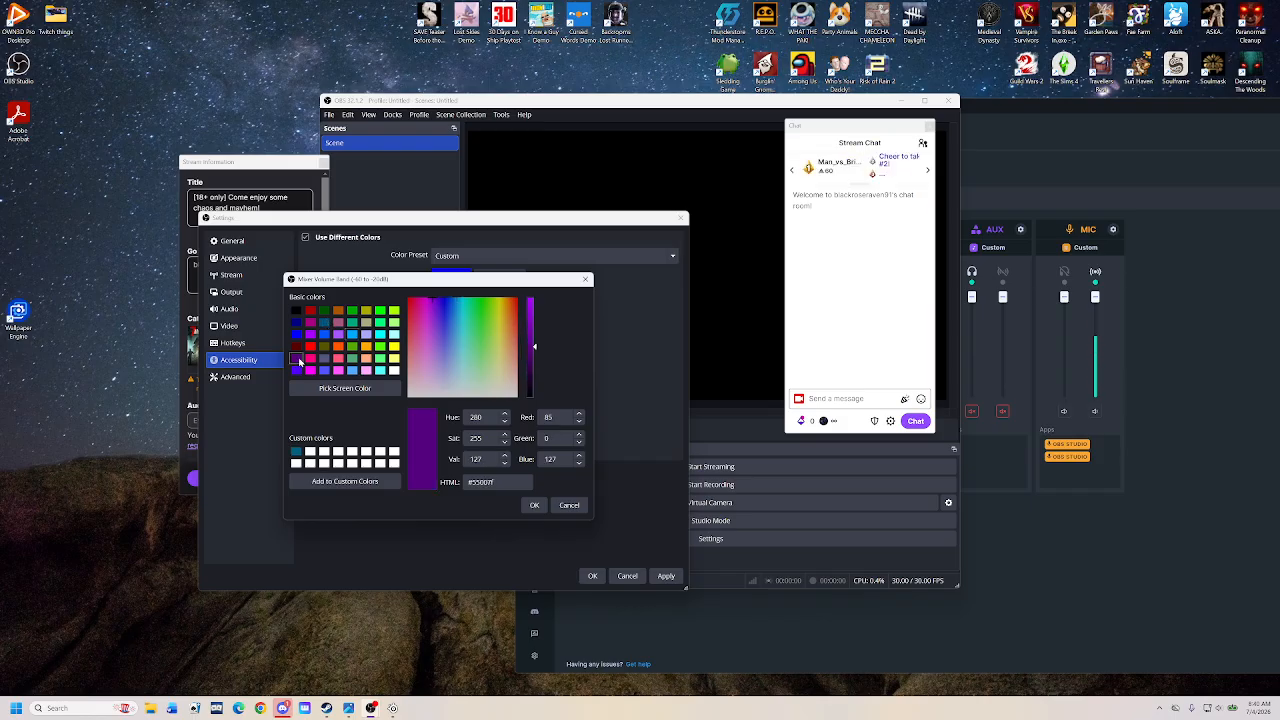
click(297, 371)
click(530, 505)
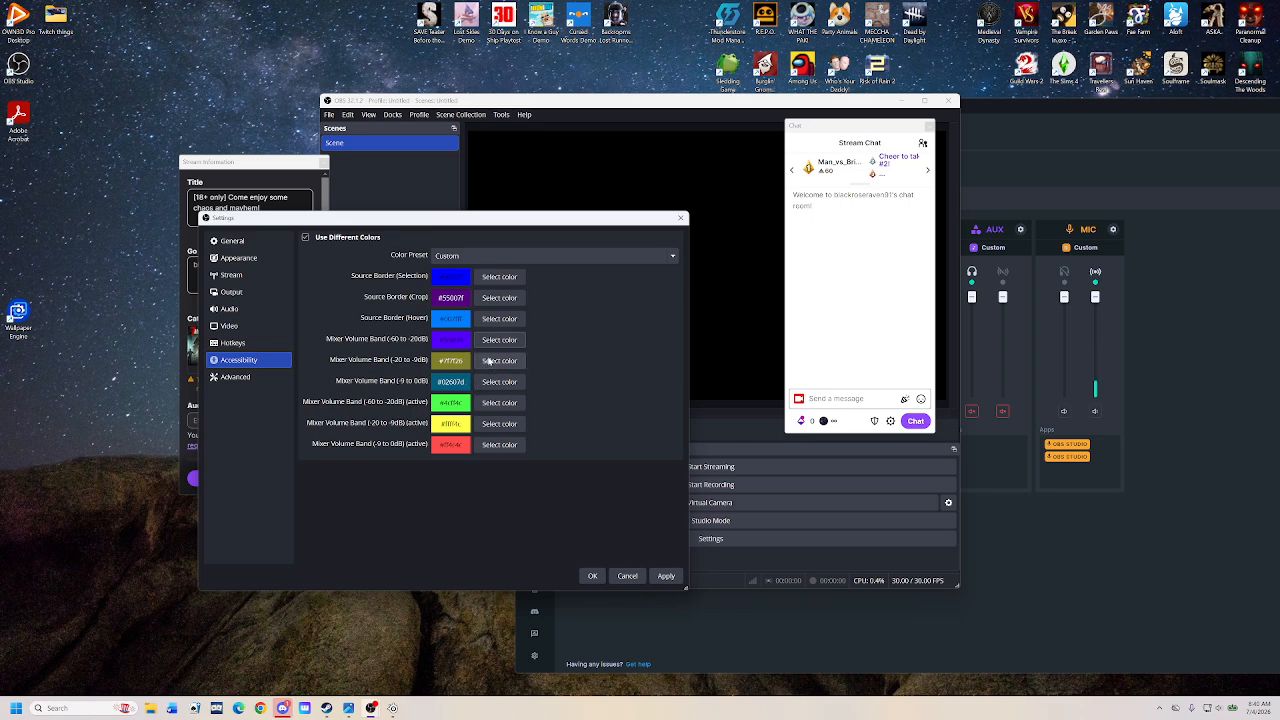
Step: Discard the custom colors by switching the preset to Color Blind Alternative and Default, and return it to Custom
click(483, 256)
click(483, 288)
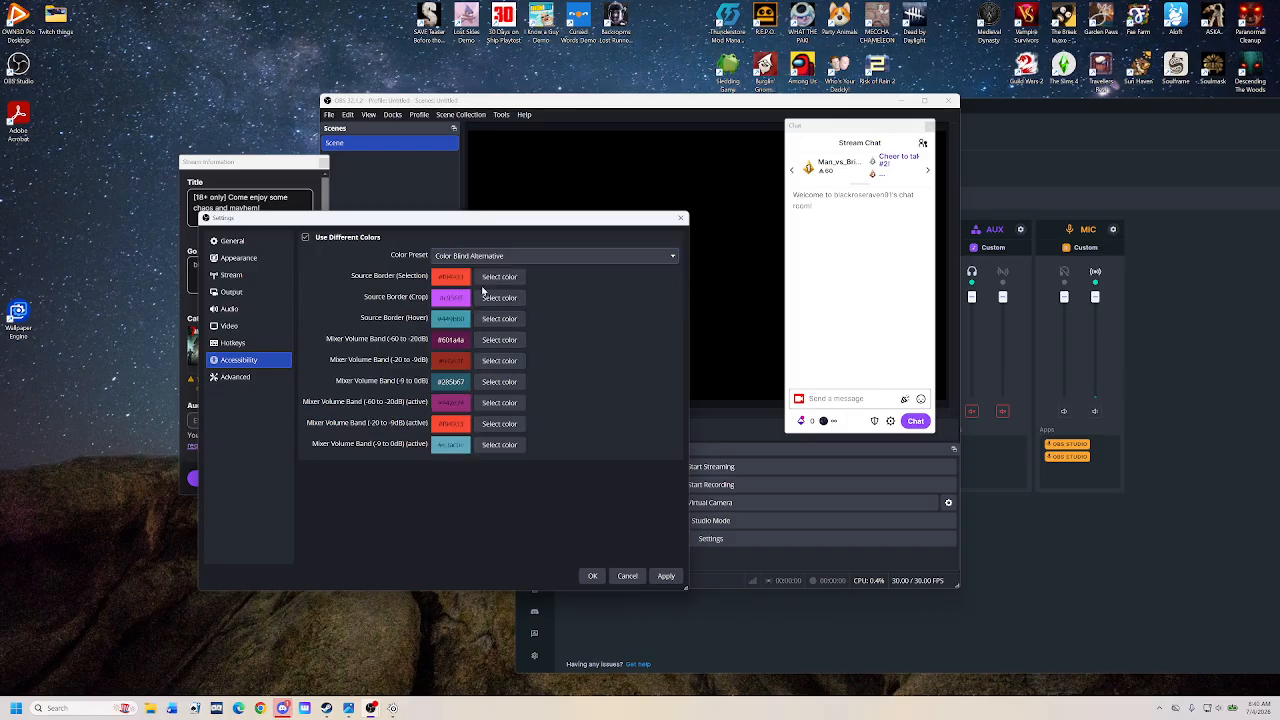
click(483, 256)
click(474, 272)
click(560, 256)
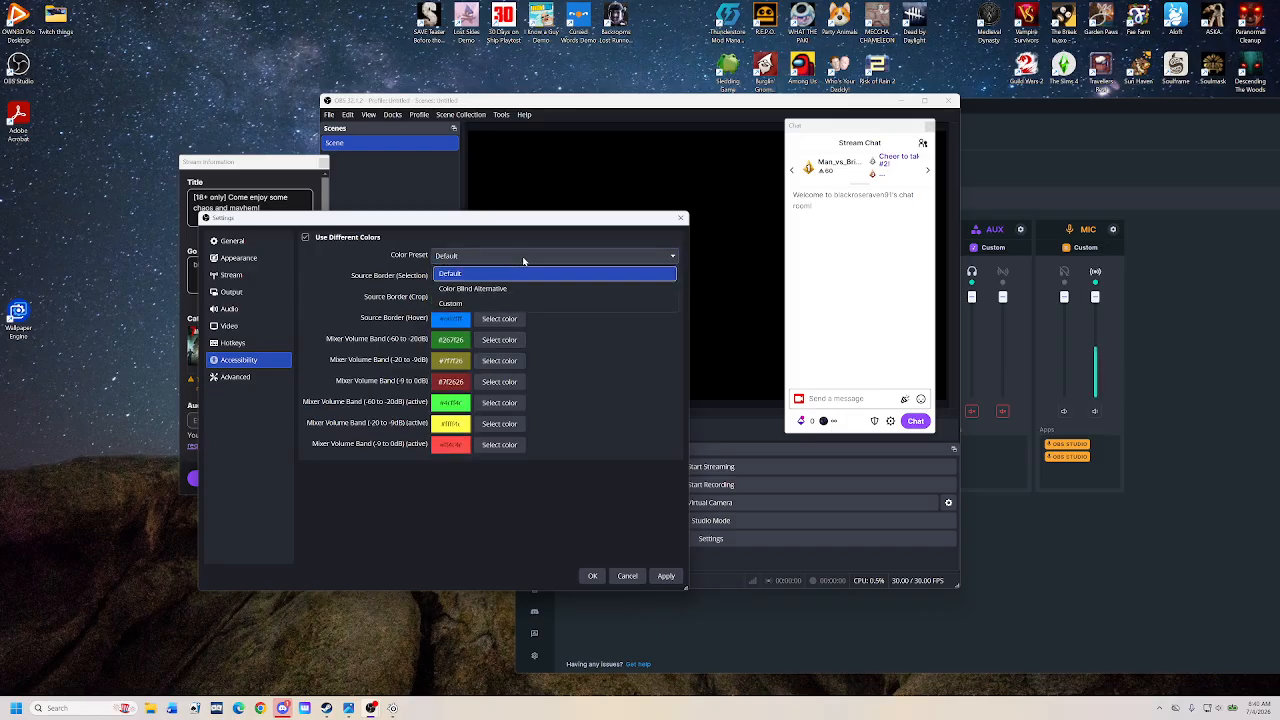
click(500, 304)
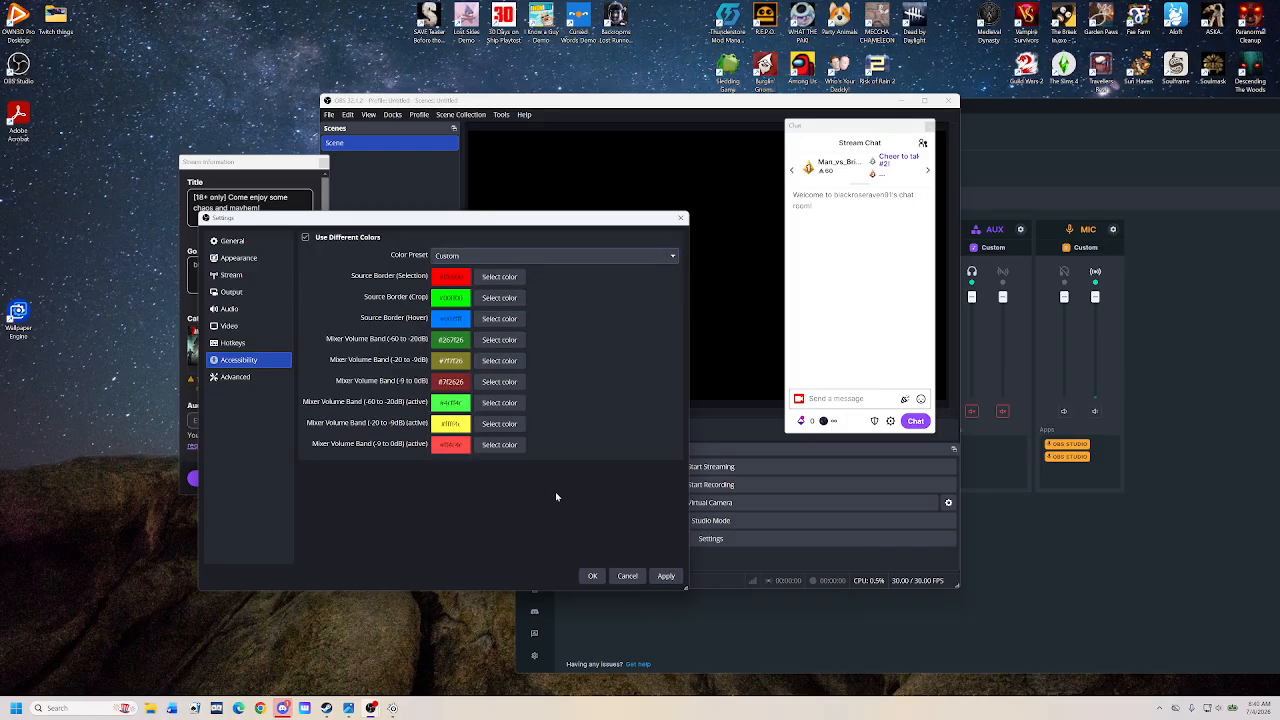
Step: Examine the advanced settings, including video, recording filename formatting codes, stream delay, automatic reconnect and network options
click(237, 377)
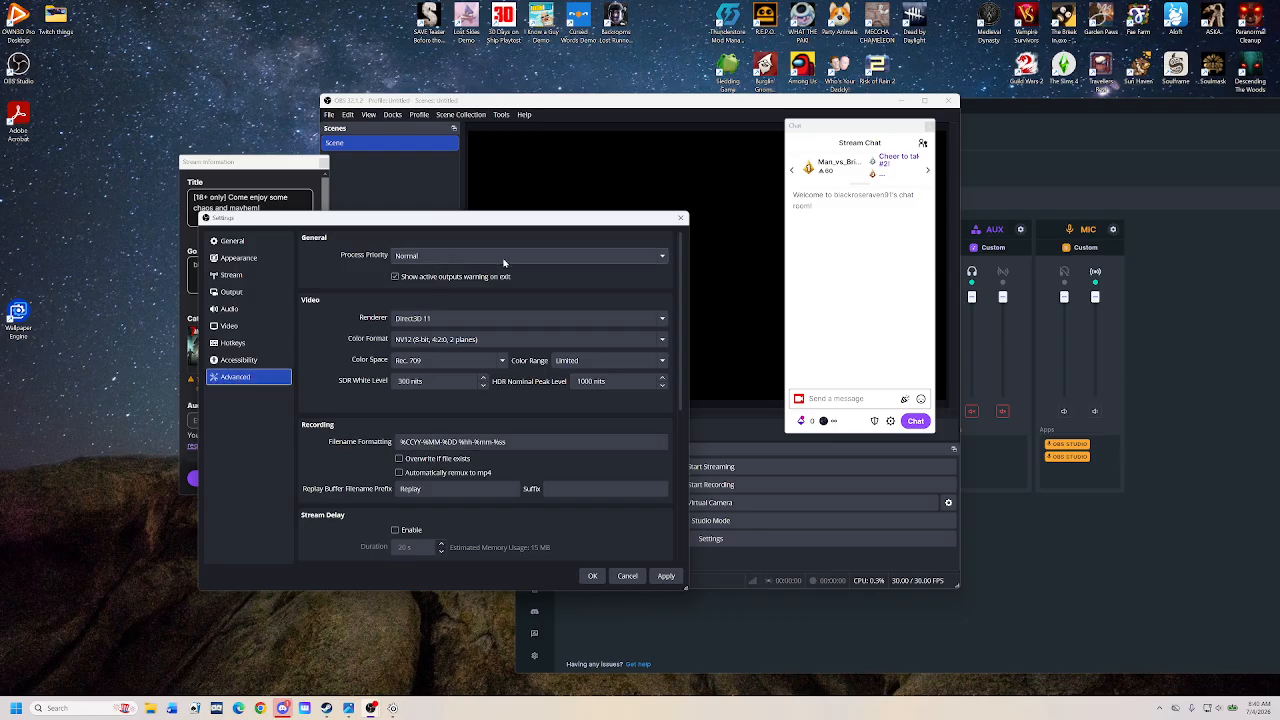
scroll(518, 306, down, 1)
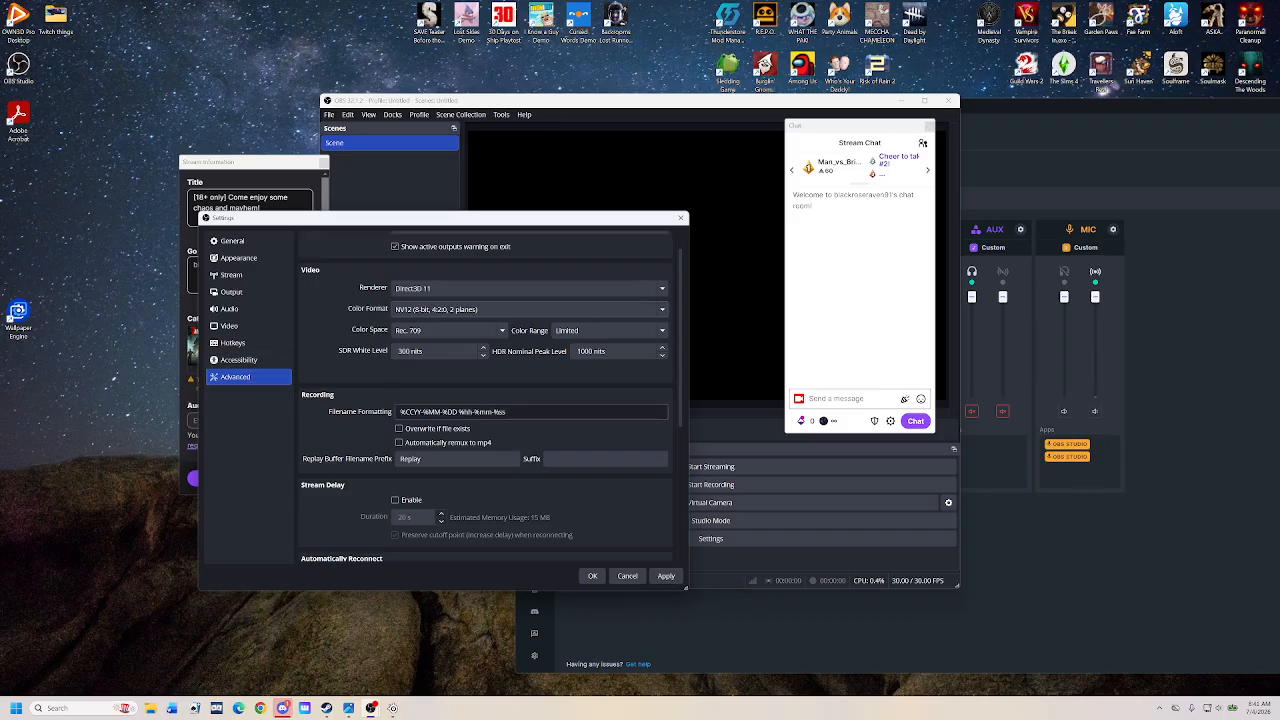
mouse_move(518, 411)
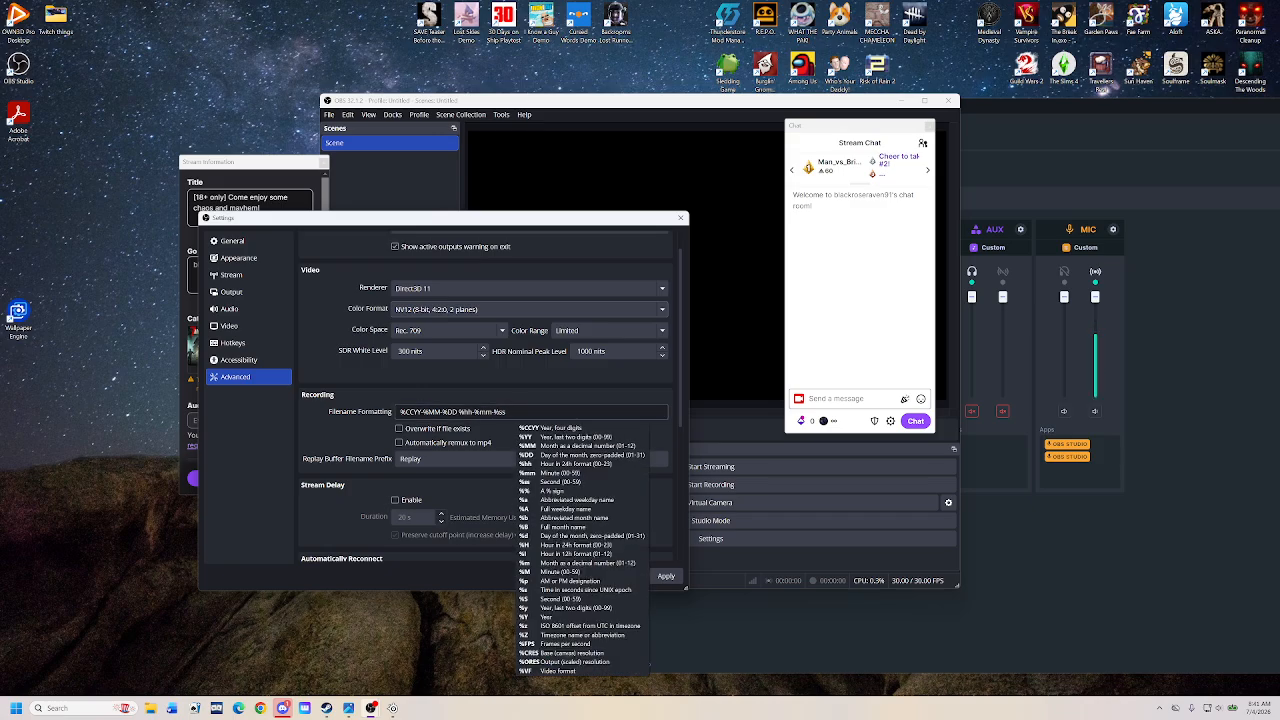
scroll(515, 411, up, 1)
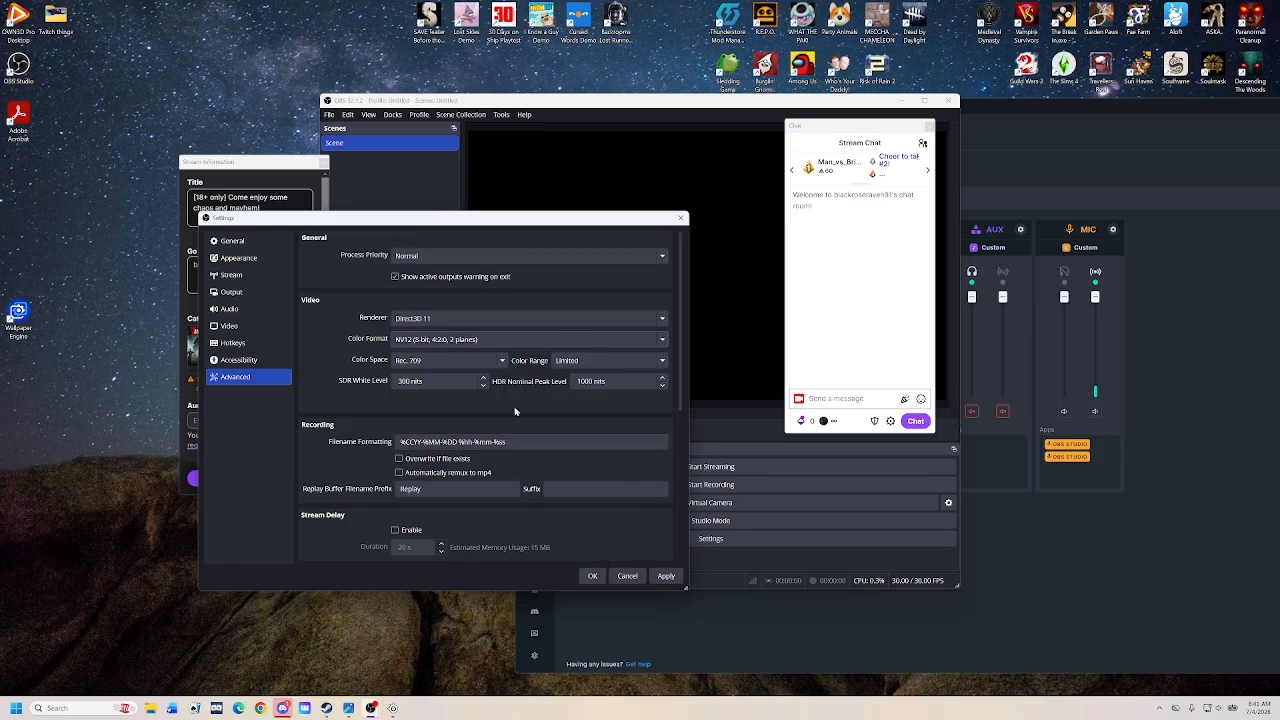
scroll(515, 411, down, 1)
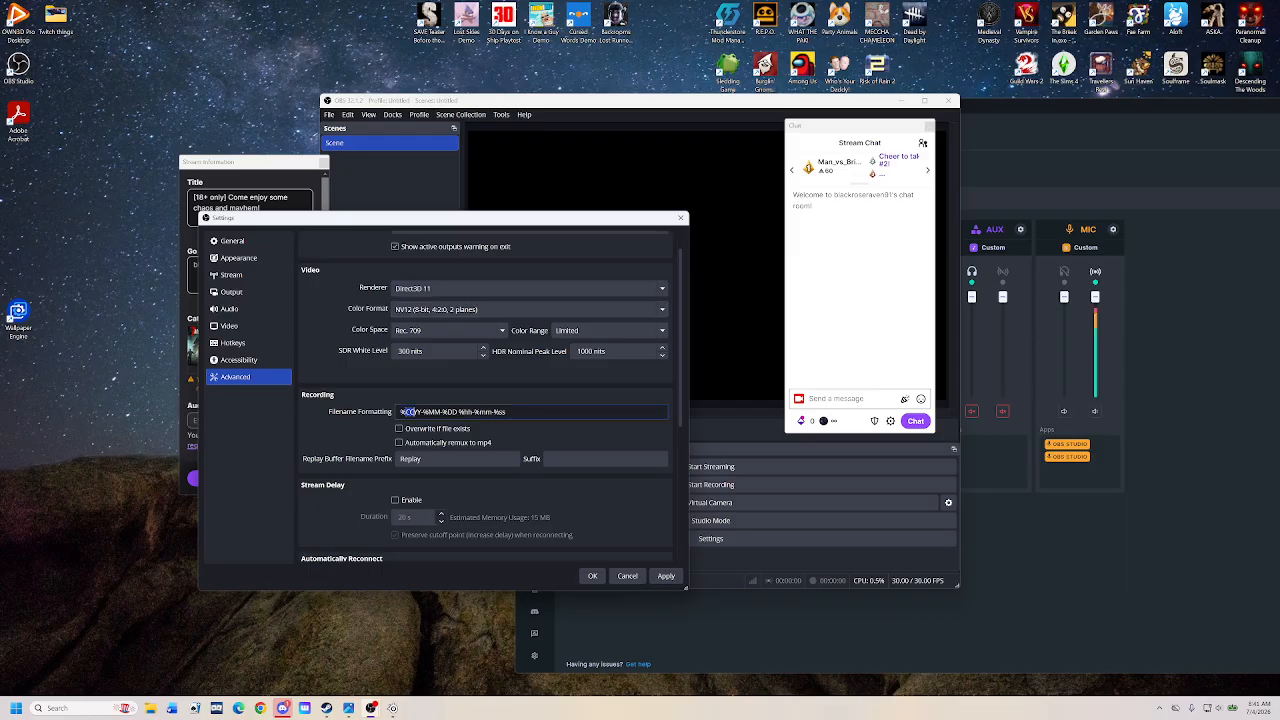
click(401, 411)
drag(506, 411, 400, 411)
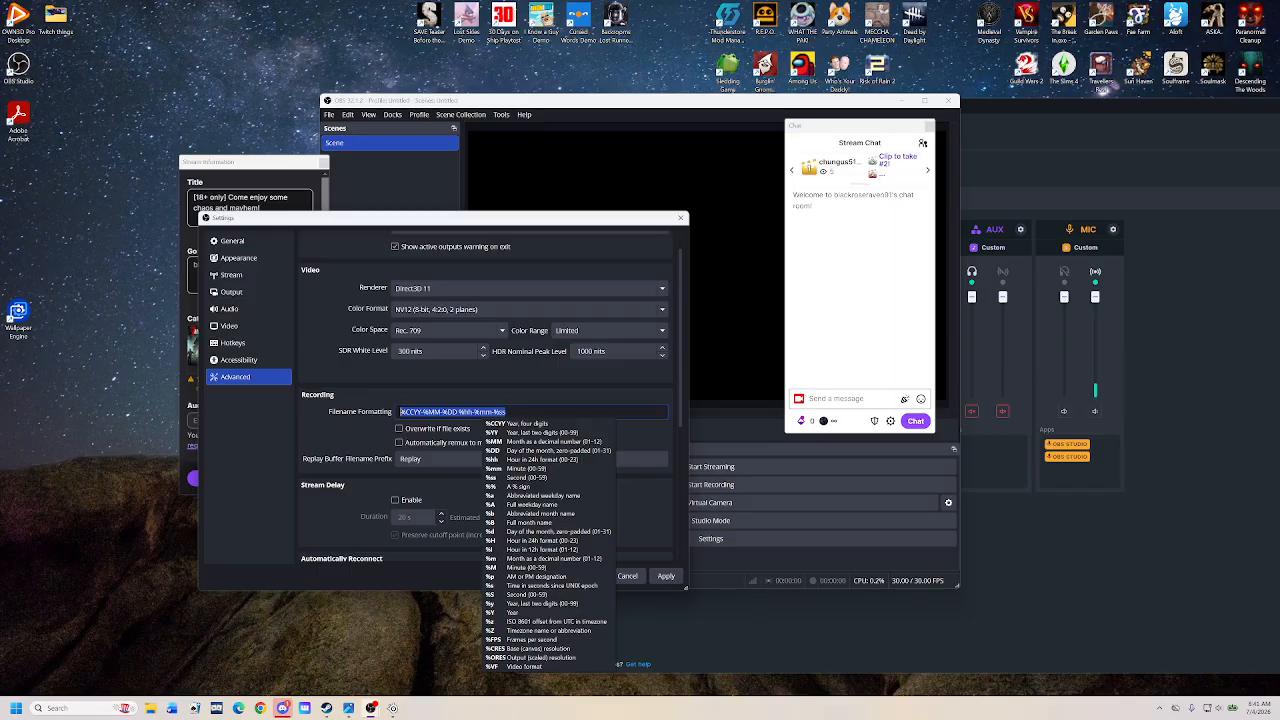
scroll(480, 412, down, 1)
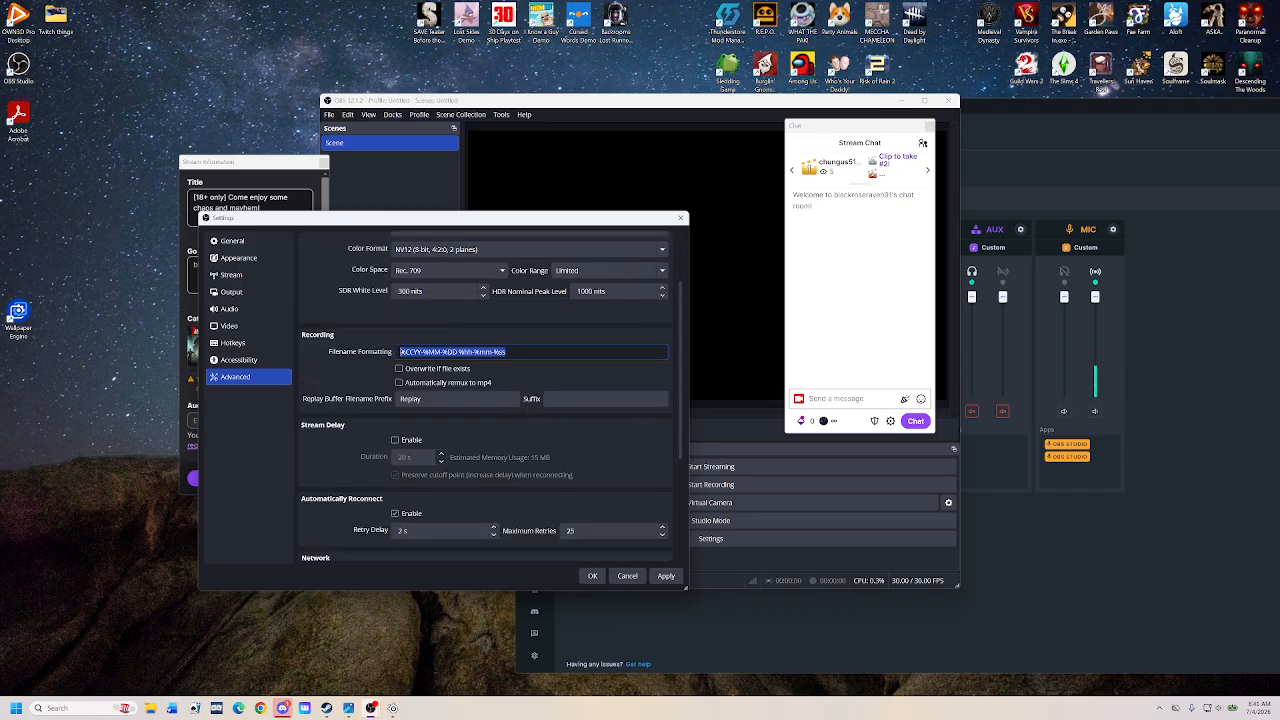
scroll(491, 396, down, 1)
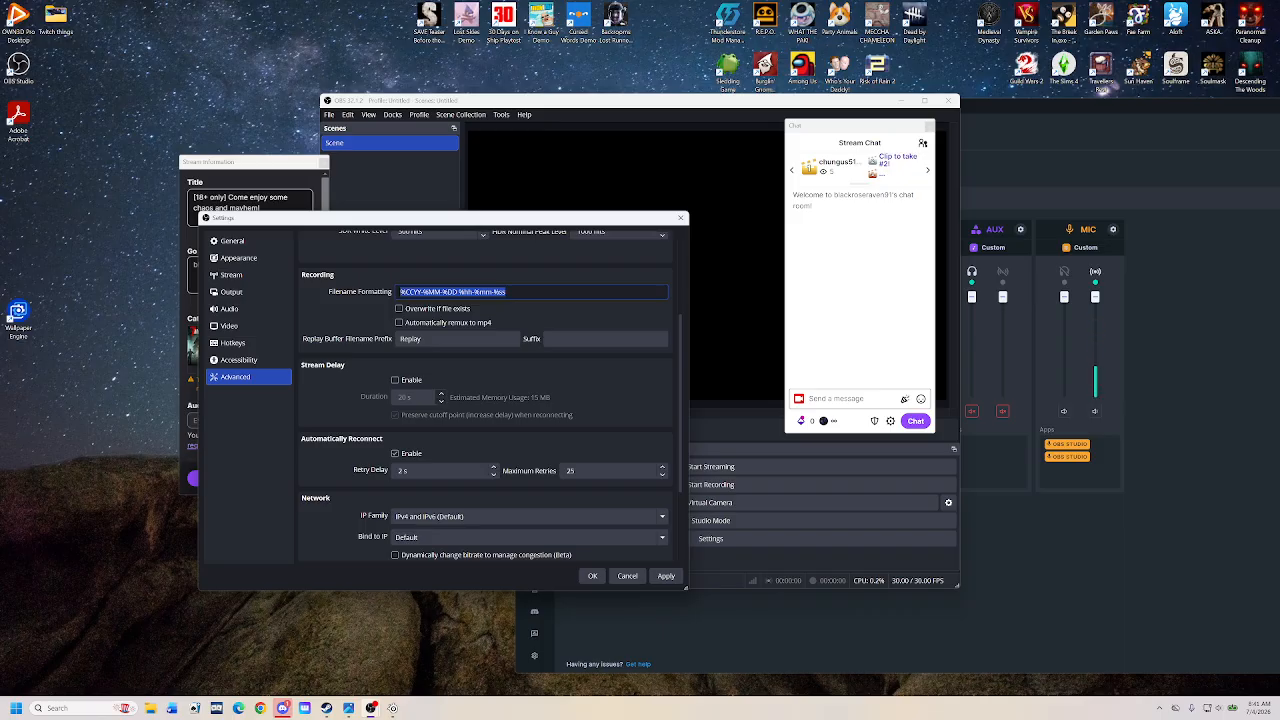
scroll(491, 396, down, 1)
scroll(491, 396, up, 1)
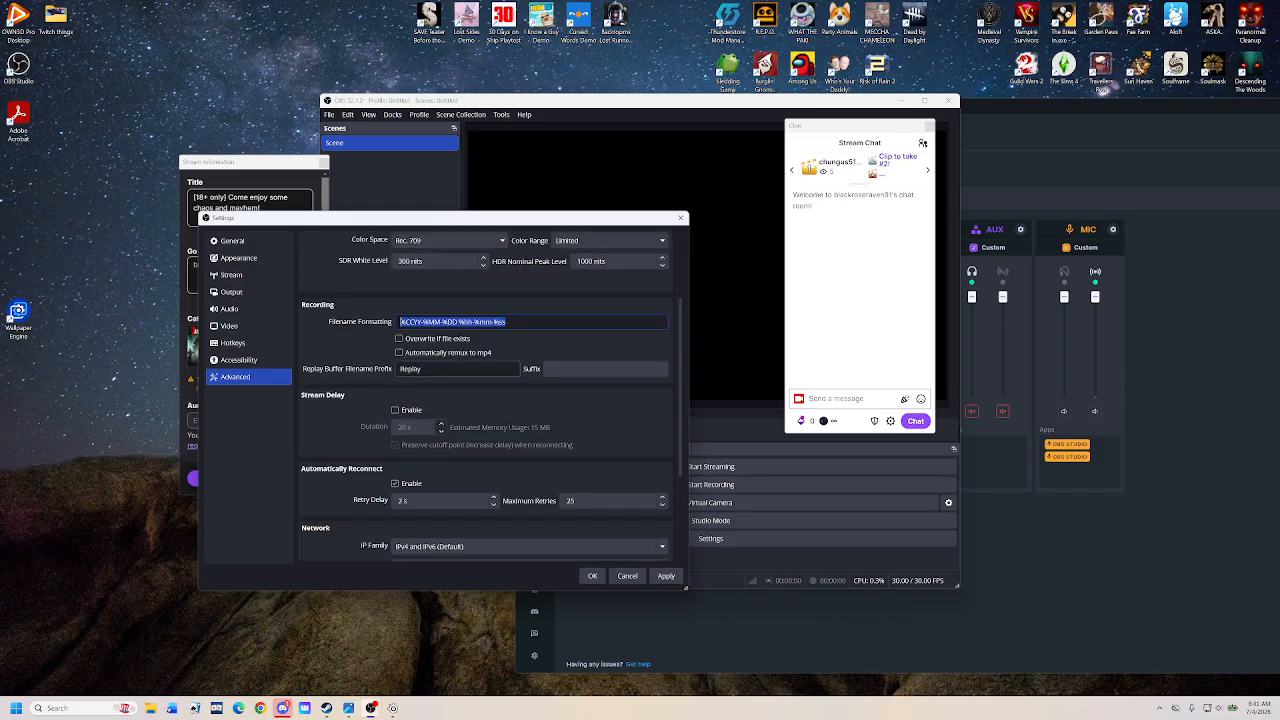
scroll(545, 495, down, 1)
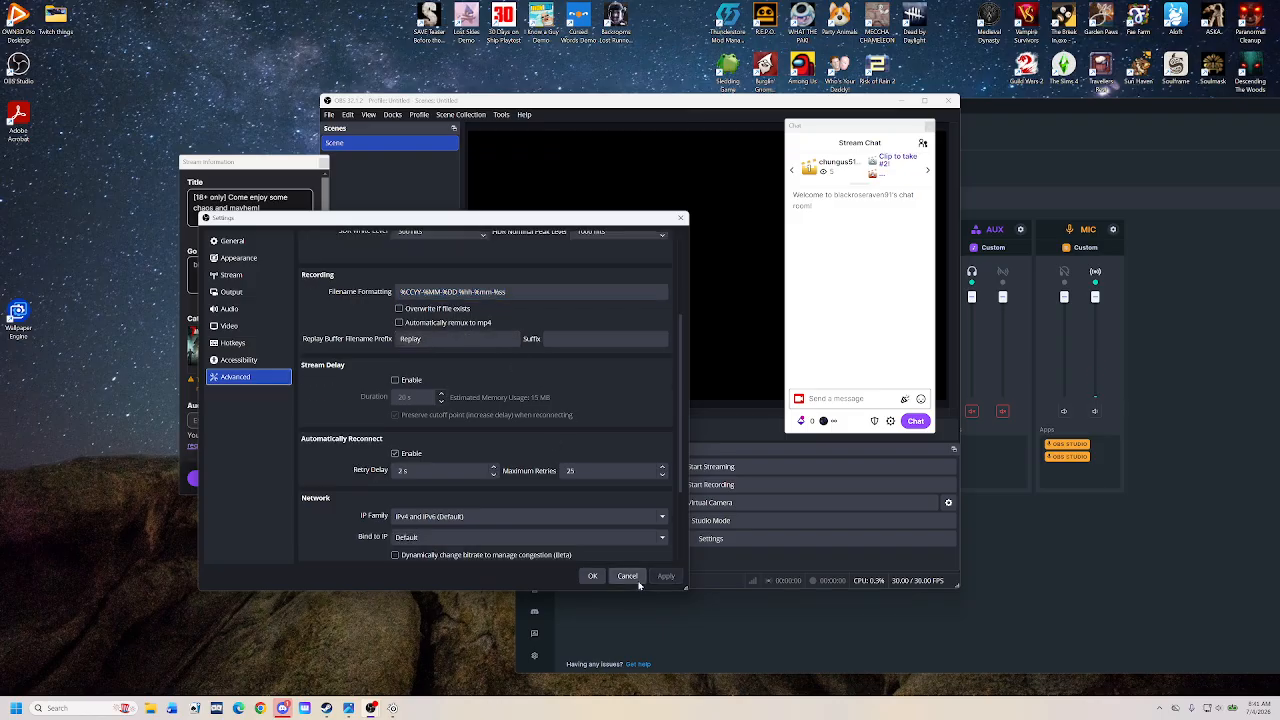
Step: Save and close the settings, and close the Stream Information dock with its closing notice set to not show again
click(590, 577)
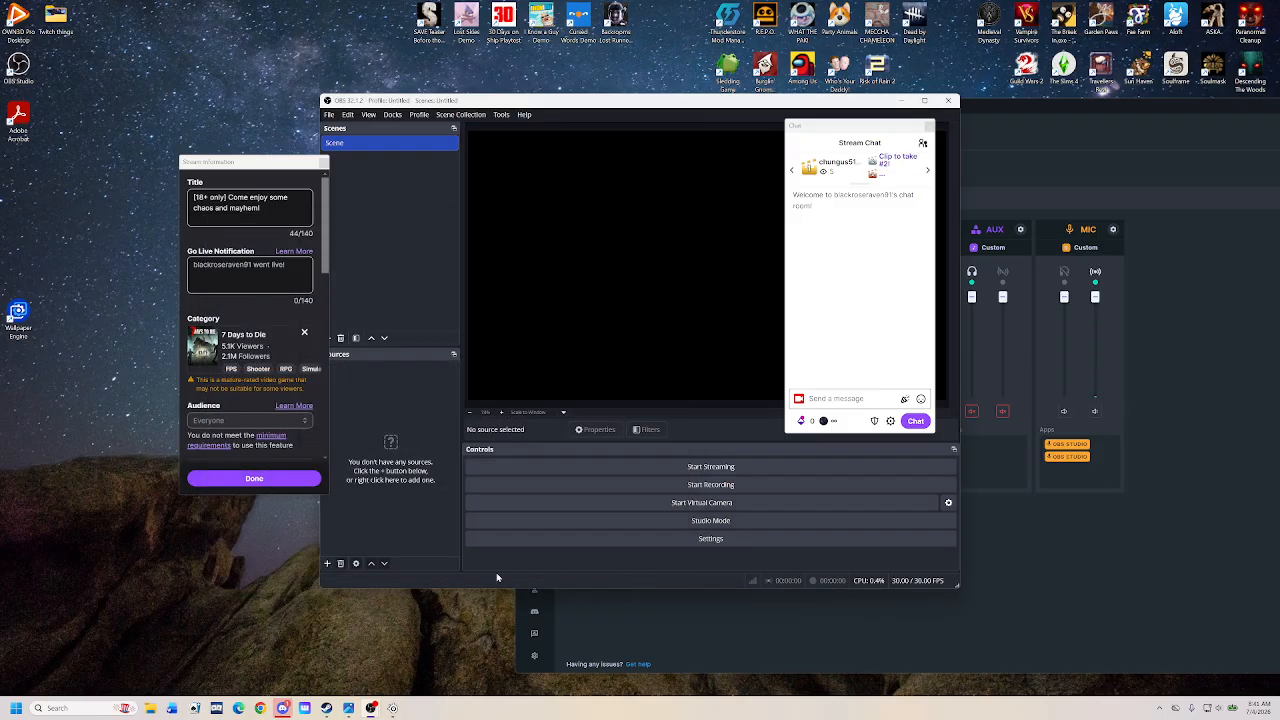
click(323, 164)
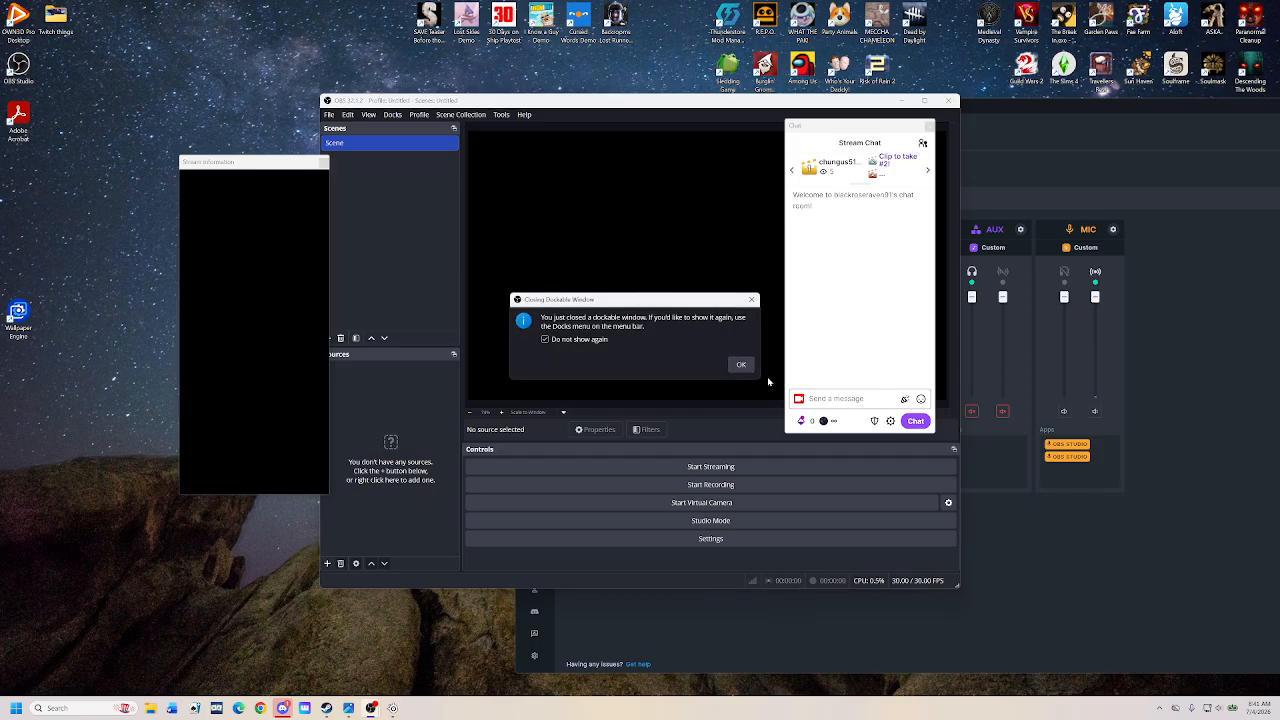
click(741, 364)
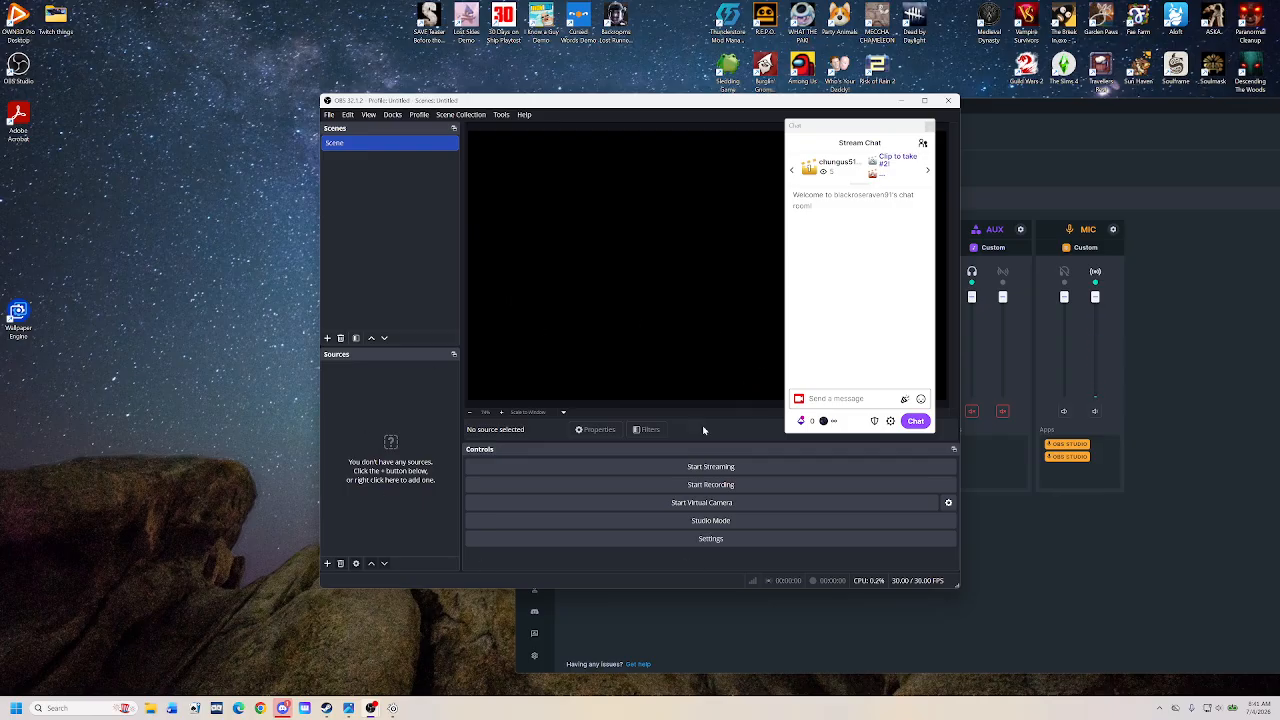